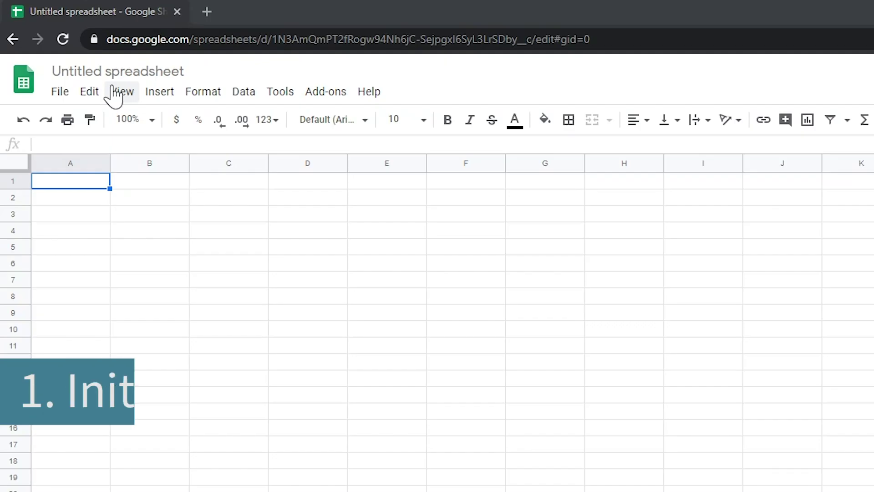
# Rename the untitled spreadsheet to Ground_Project
pyautogui.click(111, 72)
pyautogui.write('Ground_ Project')
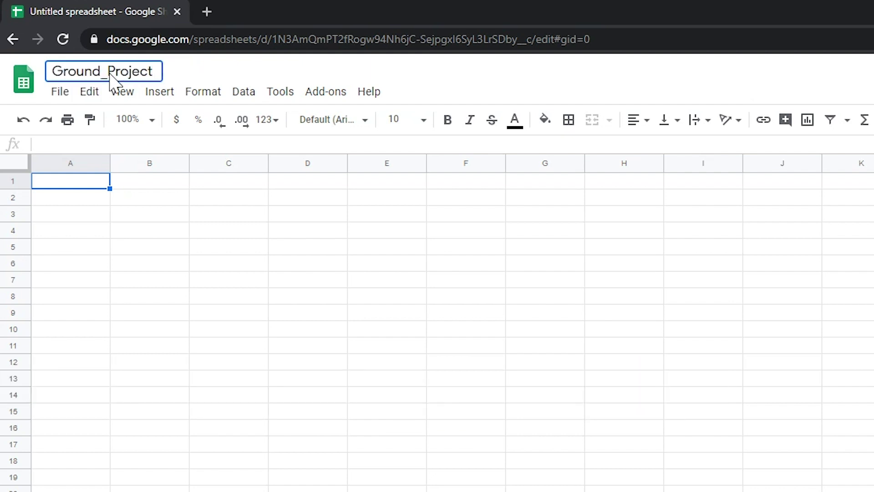
pyautogui.click(77, 185)
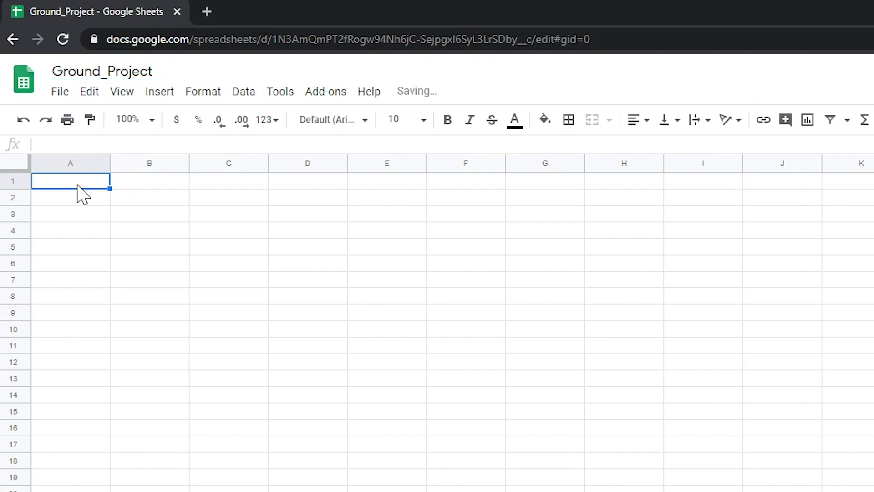
# Enter the column headers Time in A1 and Ground in B1
pyautogui.write('Timer')
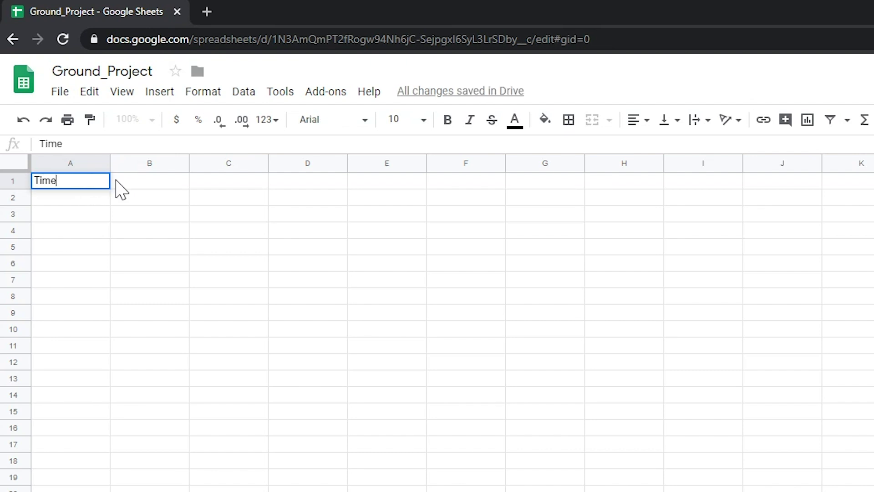
pyautogui.click(172, 181)
pyautogui.write('Gro')
pyautogui.press('BackSpace')
pyautogui.write('und')
pyautogui.click(208, 196)
pyautogui.click(127, 199)
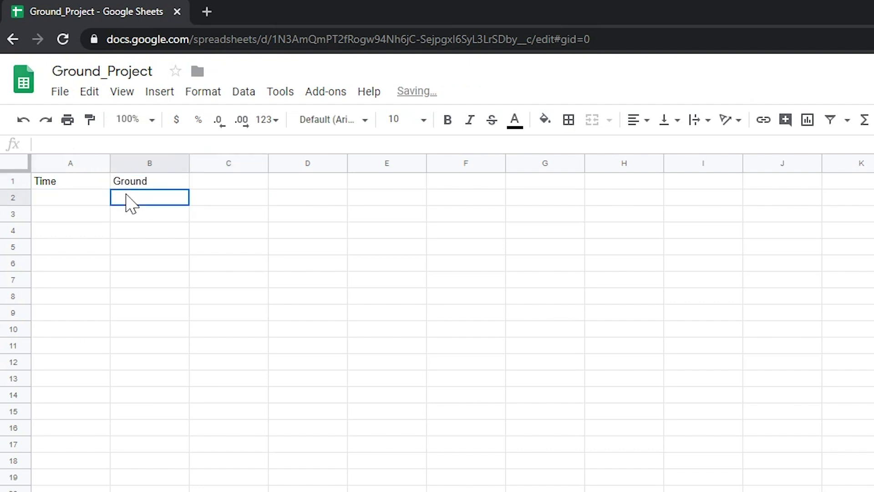
# Create a script project bound to the sheet and open spreadsheet_code.txt on GitHub
pyautogui.click(280, 92)
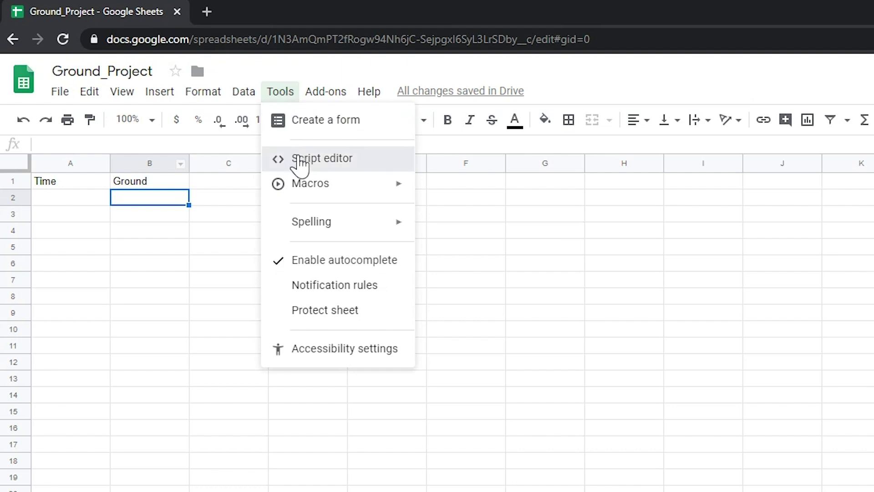
pyautogui.click(298, 158)
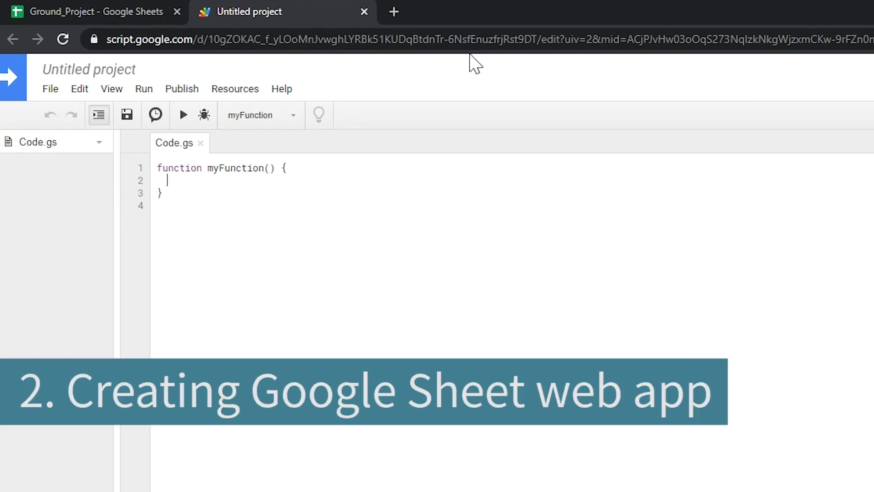
pyautogui.hotkey('ctrl', 't')
pyautogui.write('https://github.com/commoncoding/project/blob/master/spreadsheet_code.txt')
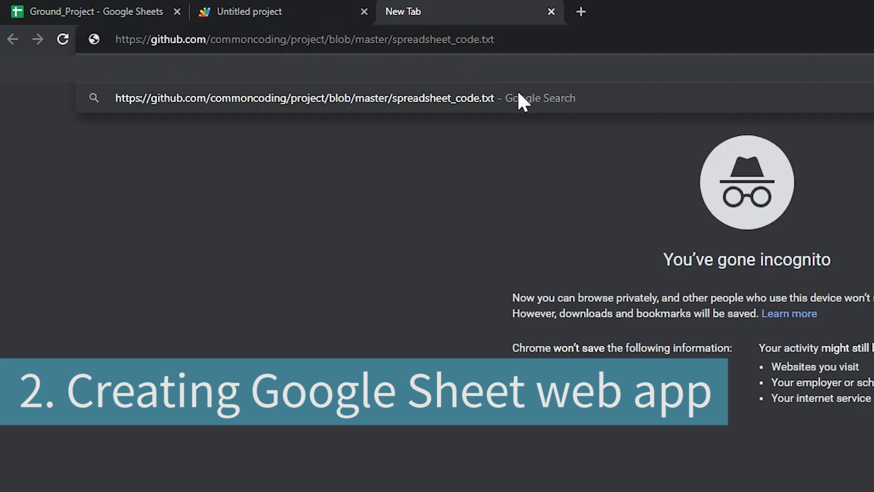
pyautogui.click(518, 93)
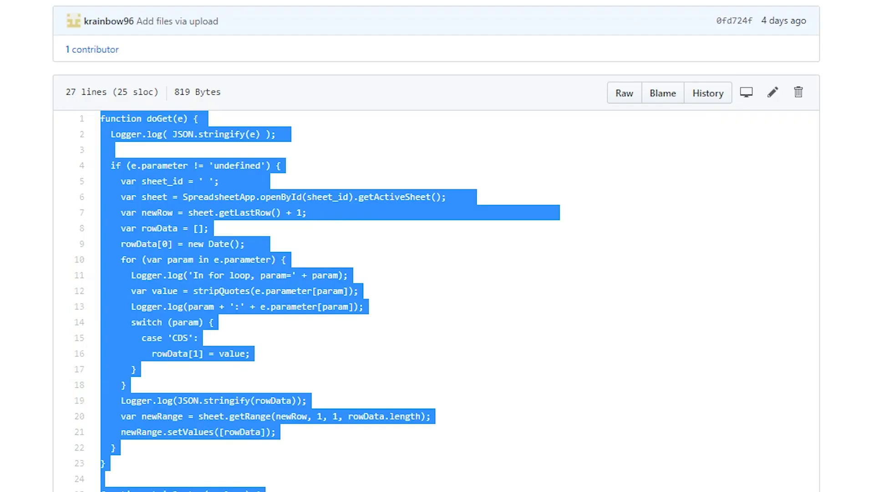
# Copy the doGet script from GitHub and paste it over the starter myFunction code
pyautogui.rightClick(219, 238)
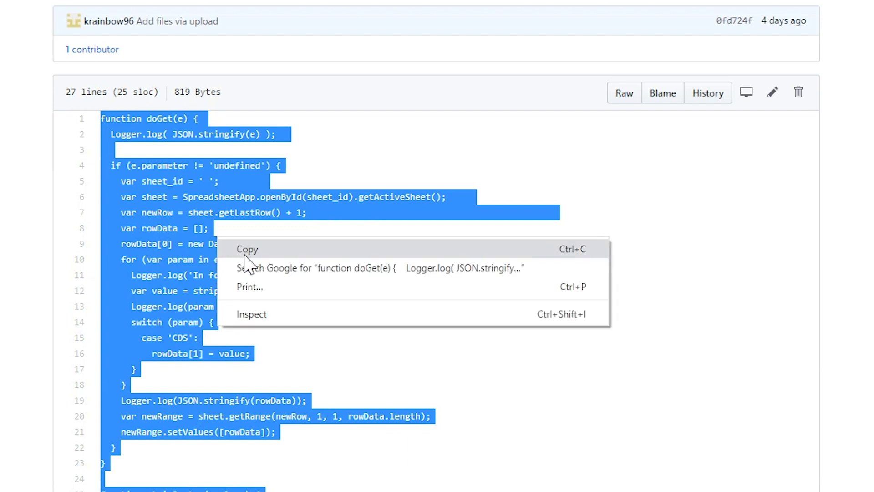
pyautogui.click(215, 249)
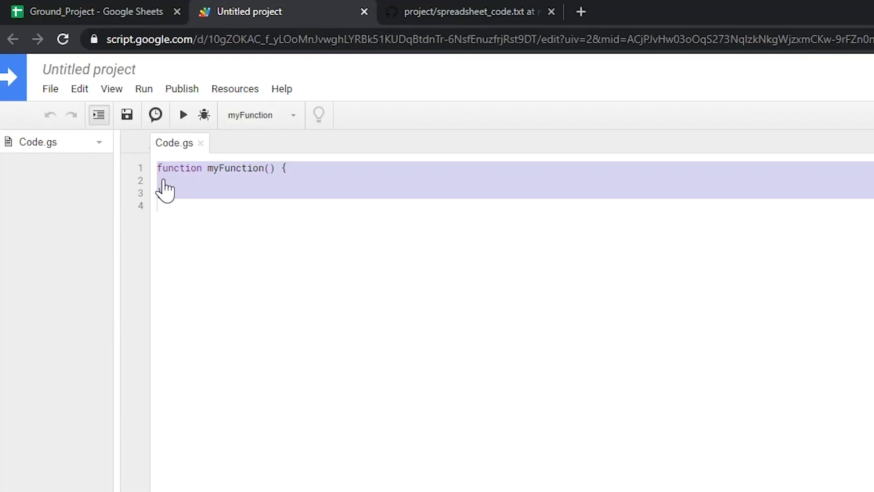
pyautogui.rightClick(199, 194)
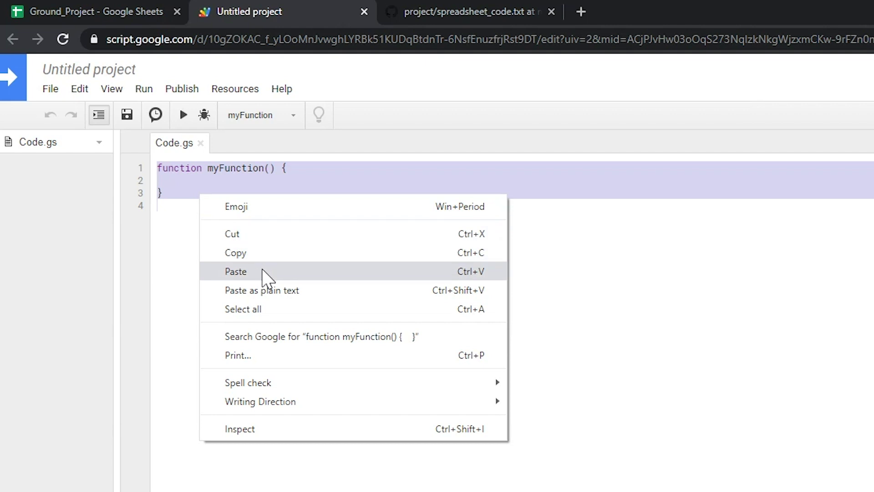
pyautogui.click(262, 271)
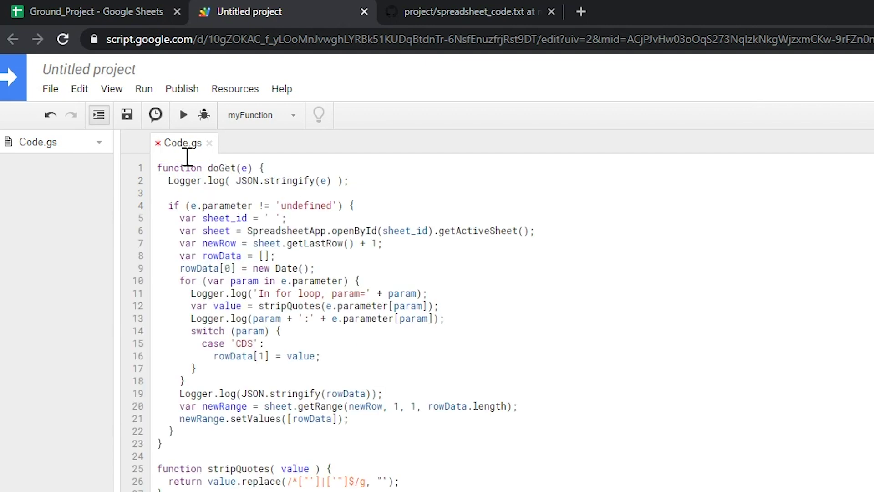
# Name the script project Ground_Project, leaving sheet_id empty for now
pyautogui.click(116, 73)
pyautogui.write('Ground_Proje')
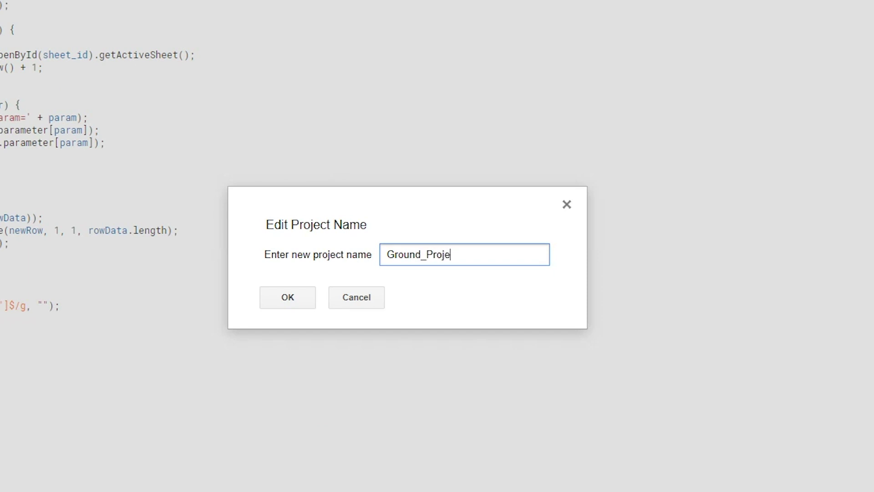
pyautogui.write('ct')
pyautogui.press('Return')
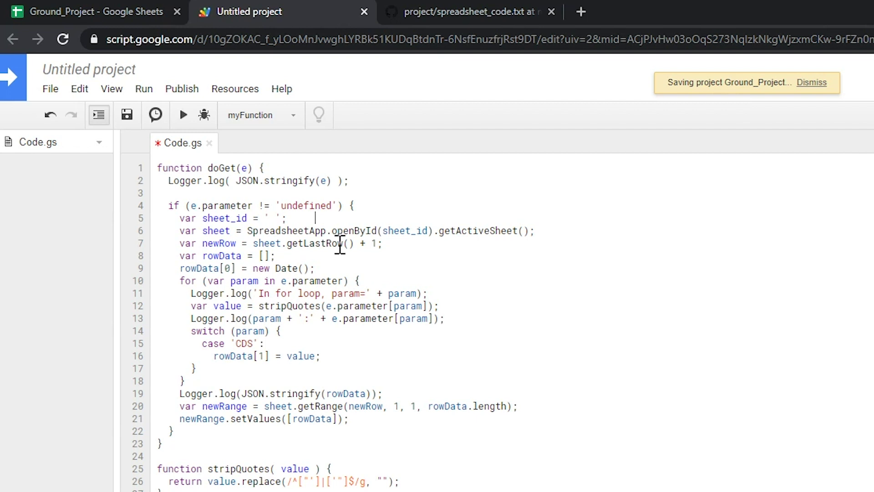
pyautogui.moveTo(202, 218); pyautogui.dragTo(266, 218)
# Copy the spreadsheet ID from the Sheets web address into the sheet_id quotes
pyautogui.click(274, 218)
pyautogui.click(82, 12)
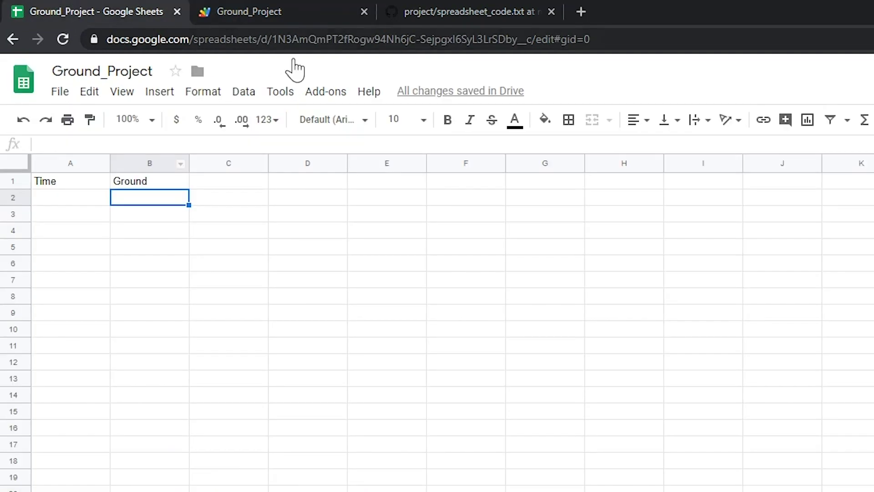
pyautogui.click(336, 40)
pyautogui.click(310, 39)
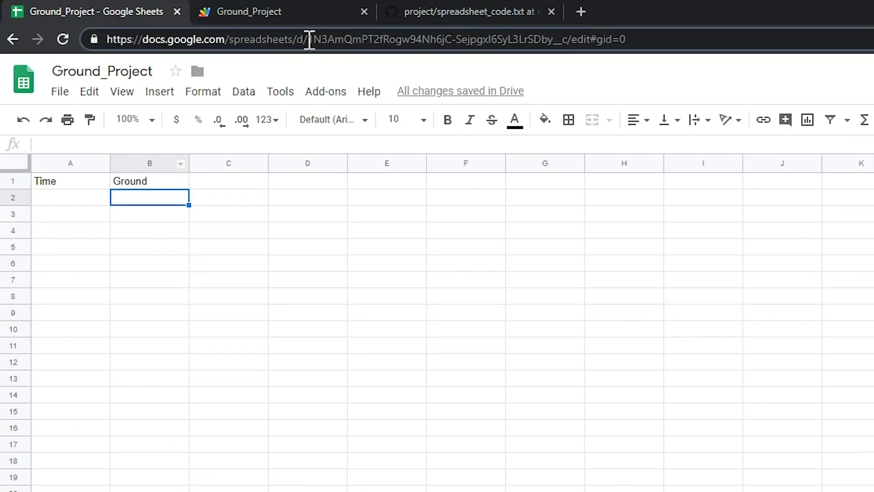
pyautogui.moveTo(309, 39); pyautogui.dragTo(569, 39)
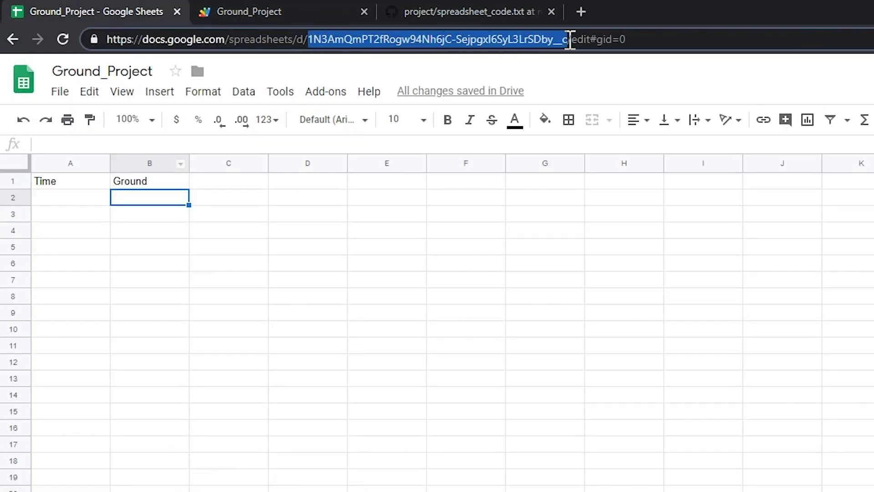
pyautogui.rightClick(515, 41)
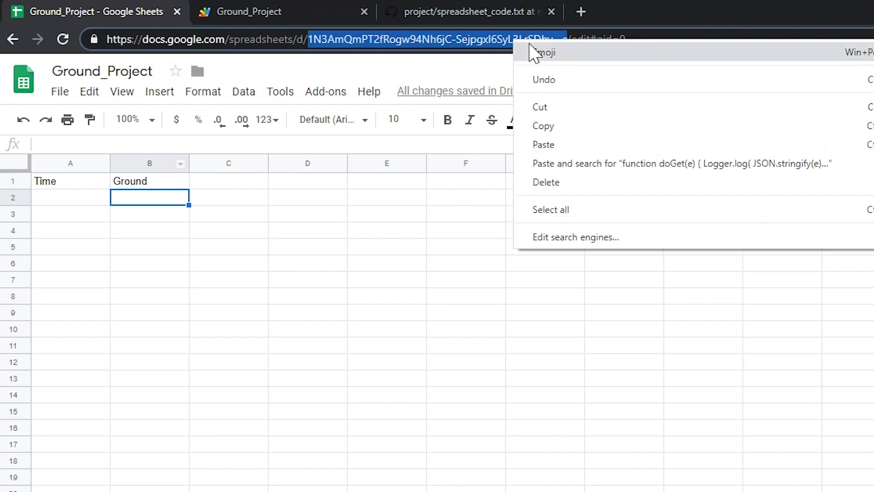
pyautogui.click(560, 126)
pyautogui.click(283, 10)
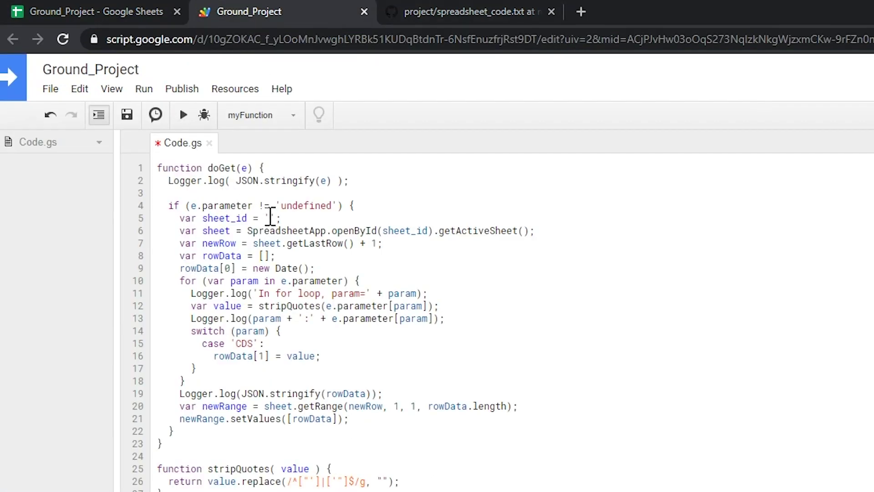
pyautogui.rightClick(271, 218)
pyautogui.click(288, 334)
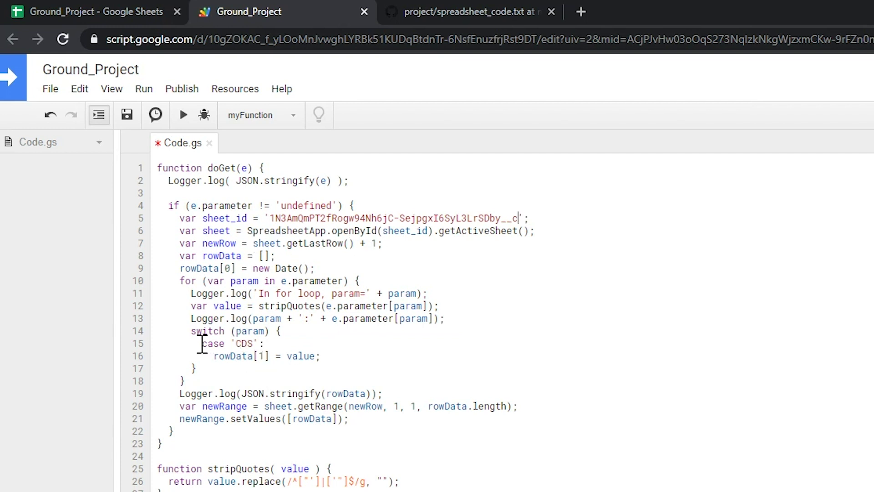
# Change the switch case label from 'CDS' to 'Ground'
pyautogui.moveTo(202, 344); pyautogui.dragTo(263, 344)
pyautogui.doubleClick(244, 344)
pyautogui.write('G')
pyautogui.moveTo(197, 344); pyautogui.dragTo(296, 346)
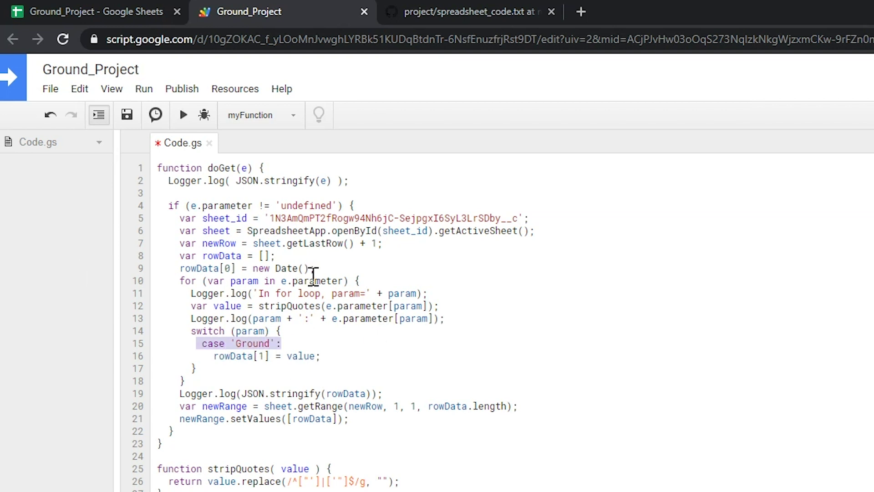
pyautogui.moveTo(203, 218); pyautogui.dragTo(462, 218)
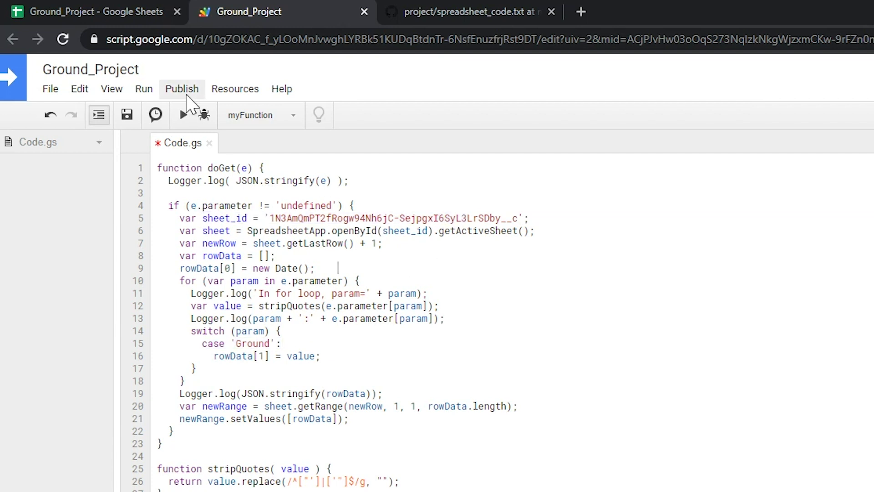
# Deploy the script as a web app accessible to anyone, even anonymous
pyautogui.click(186, 89)
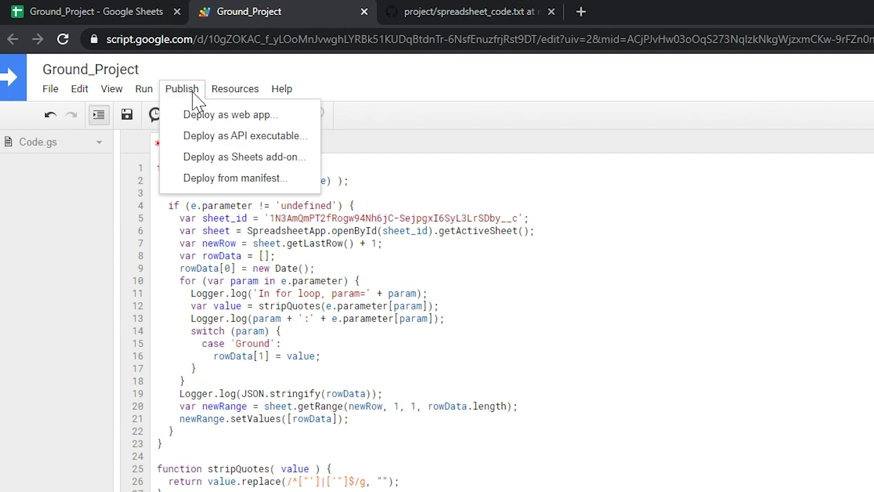
pyautogui.click(199, 116)
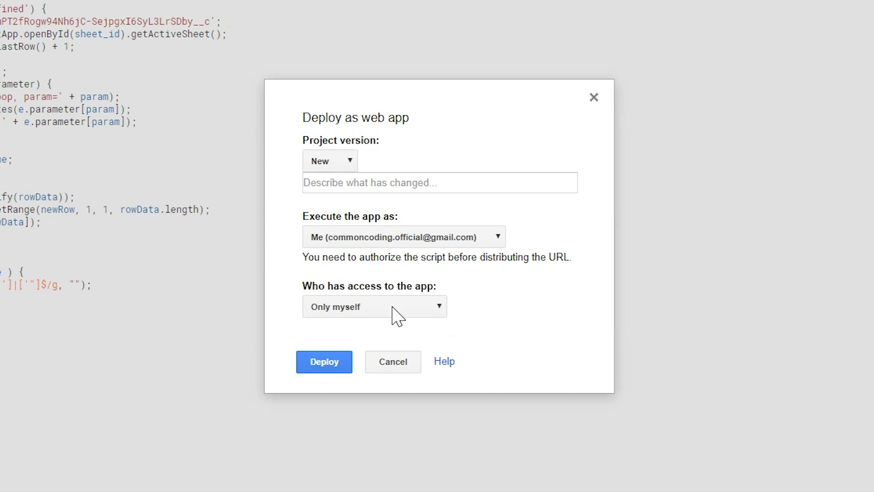
pyautogui.click(392, 308)
pyautogui.click(348, 345)
pyautogui.click(332, 363)
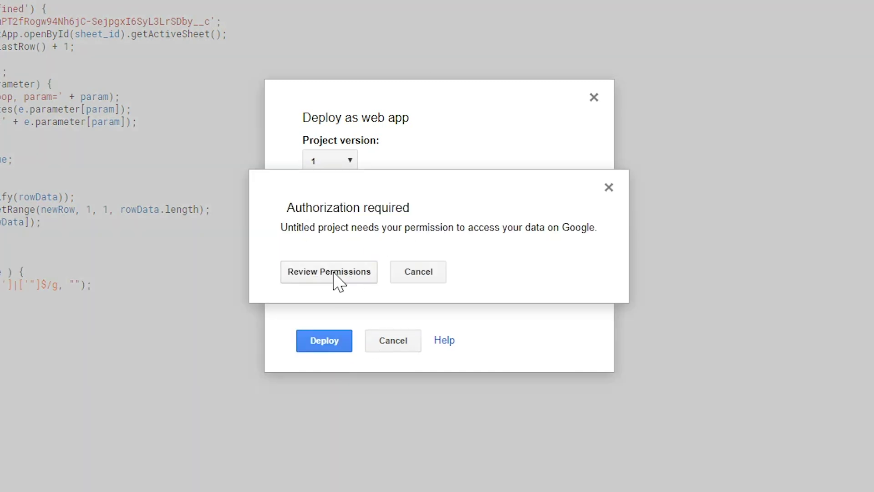
# Authorize the unverified script's spreadsheet access and select the current web app URL
pyautogui.click(335, 274)
pyautogui.moveTo(18, 25); pyautogui.dragTo(399, 4)
pyautogui.click(221, 194)
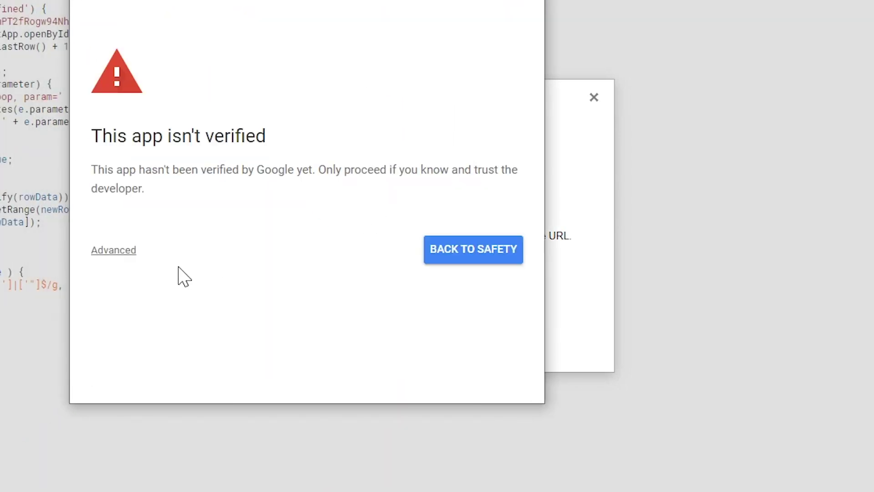
pyautogui.click(116, 250)
pyautogui.click(171, 363)
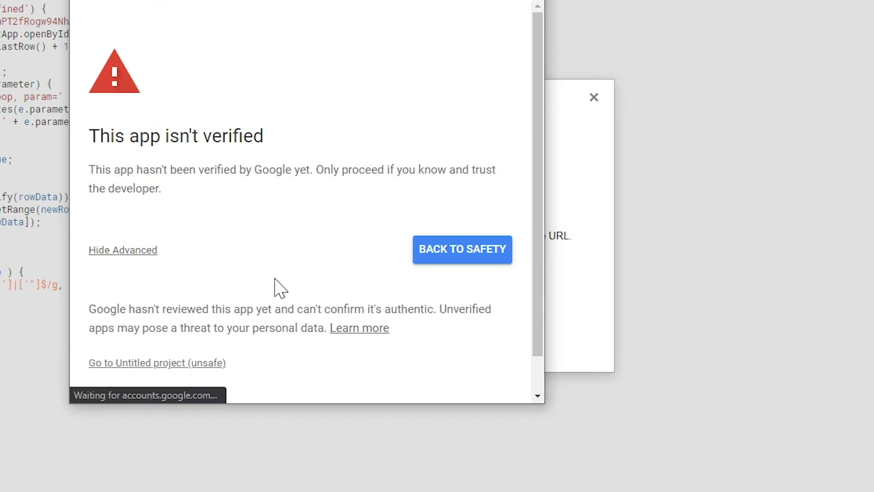
pyautogui.scroll(-3, 410, 340)
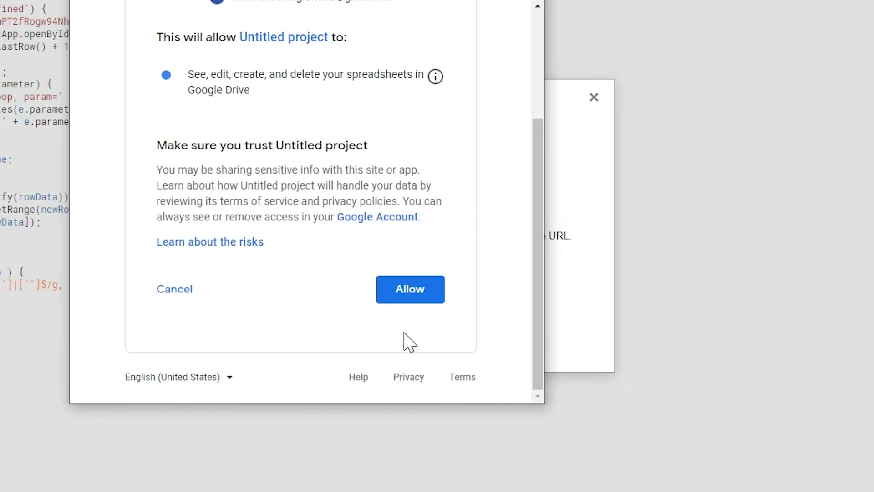
pyautogui.click(396, 295)
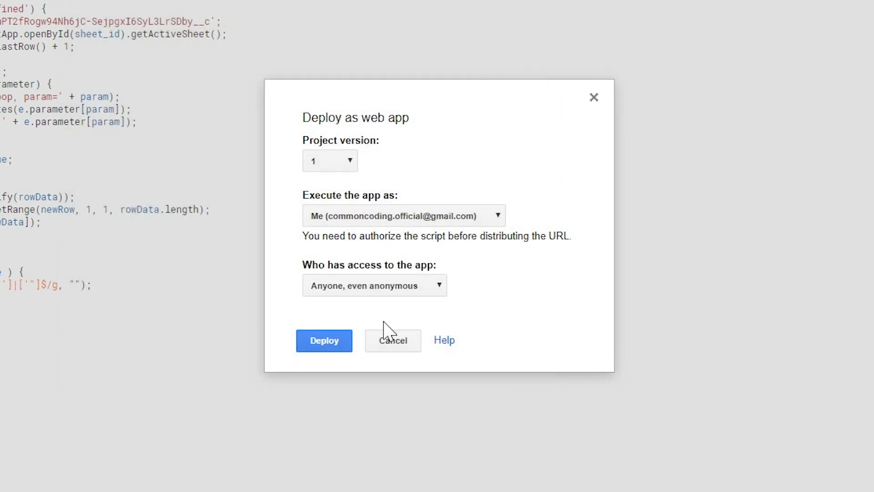
pyautogui.click(306, 257)
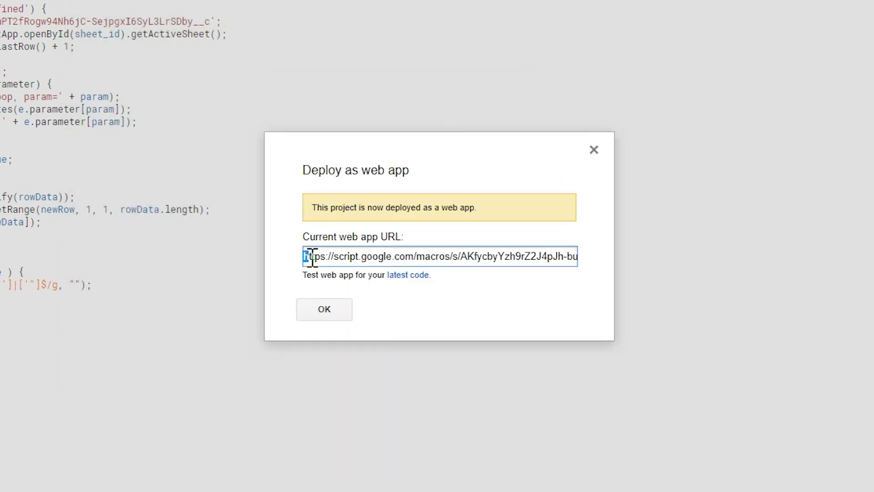
pyautogui.tripleClick(392, 255)
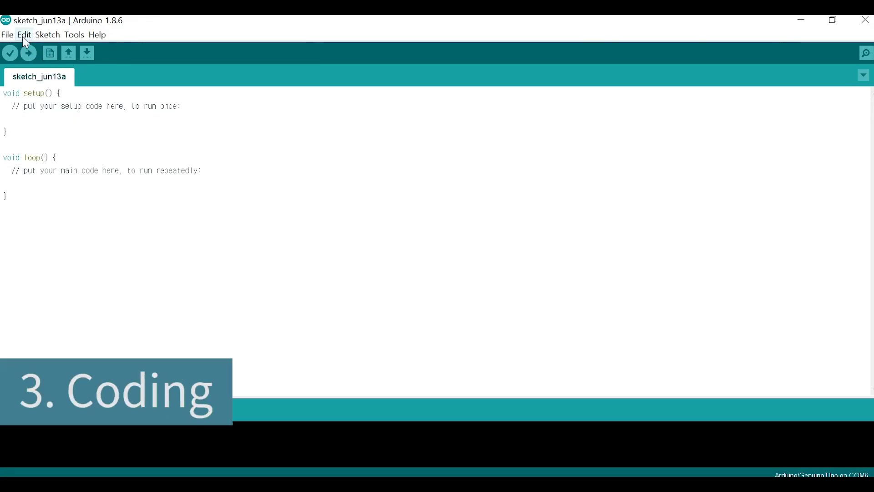
# Open the Firmata StandardFirmata example sketch full screen
pyautogui.click(9, 35)
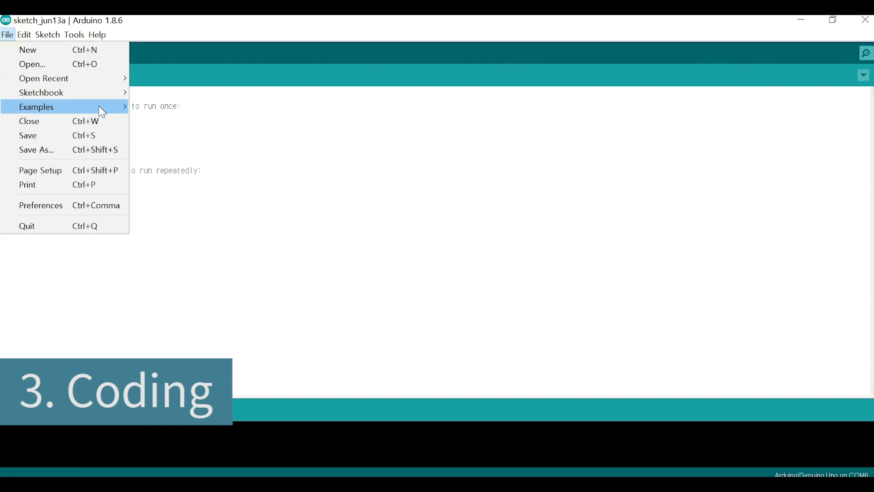
pyautogui.moveTo(37, 107)
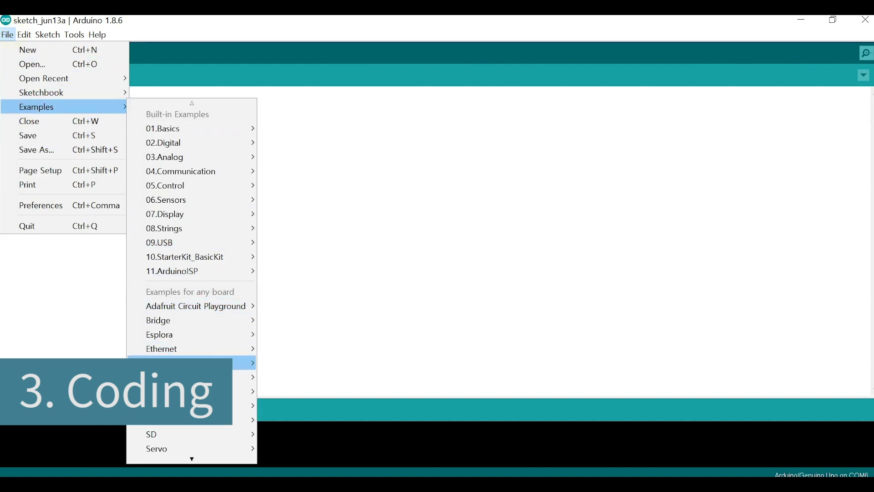
pyautogui.moveTo(160, 362)
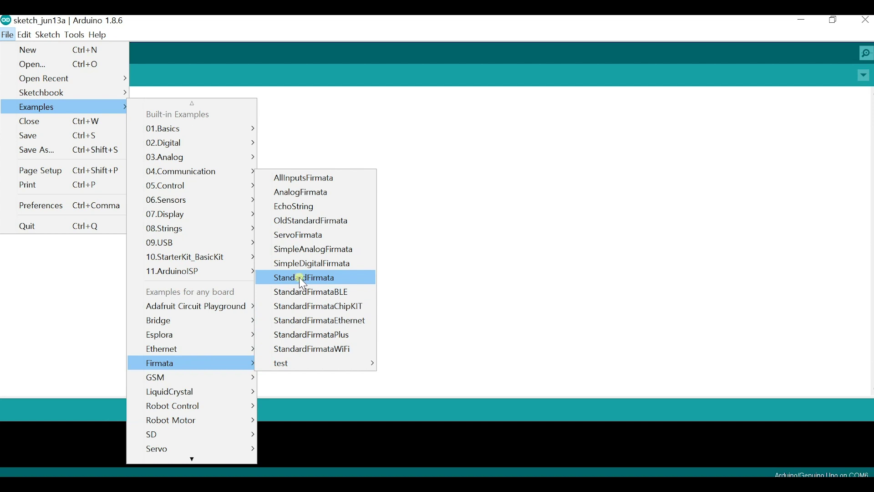
pyautogui.click(299, 278)
pyautogui.click(640, 81)
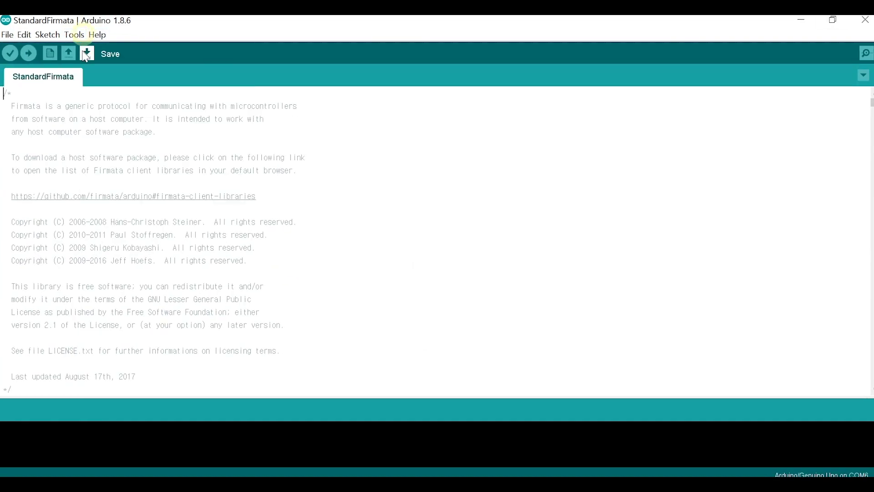
# Upload StandardFirmata to the Arduino/Genuino Uno on port COM6
pyautogui.click(73, 35)
pyautogui.moveTo(140, 162)
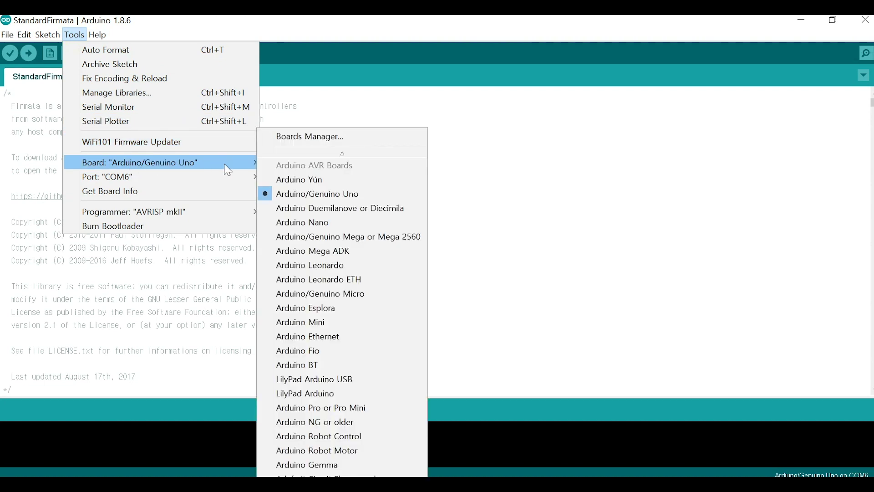
pyautogui.click(324, 195)
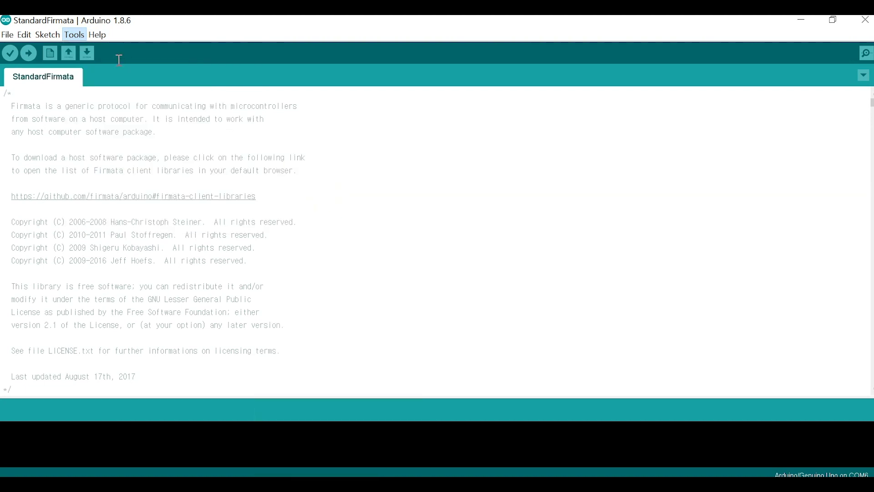
pyautogui.click(74, 34)
pyautogui.moveTo(107, 177)
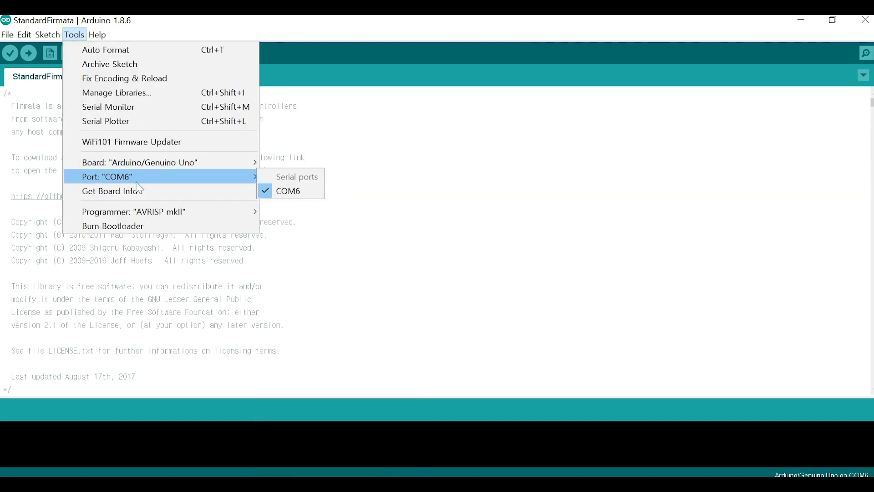
pyautogui.click(290, 191)
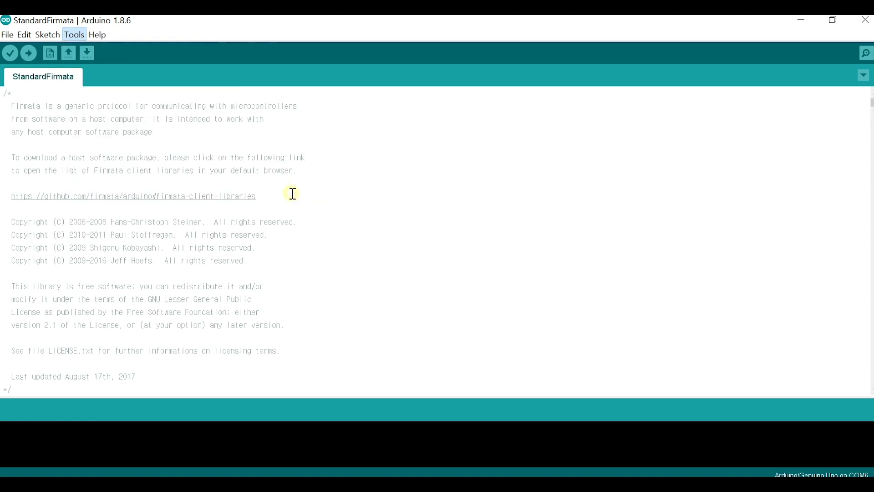
pyautogui.click(30, 55)
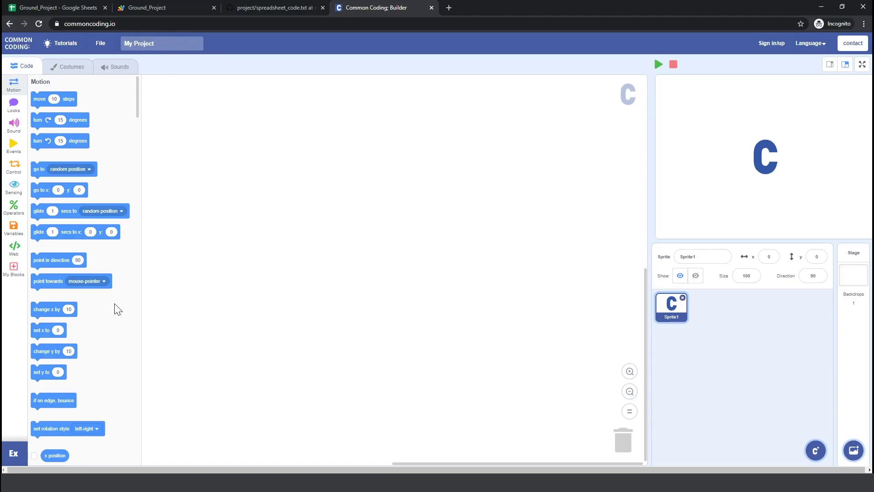
# Add the Arduino extension and connect to the detected Arduino device
pyautogui.click(14, 453)
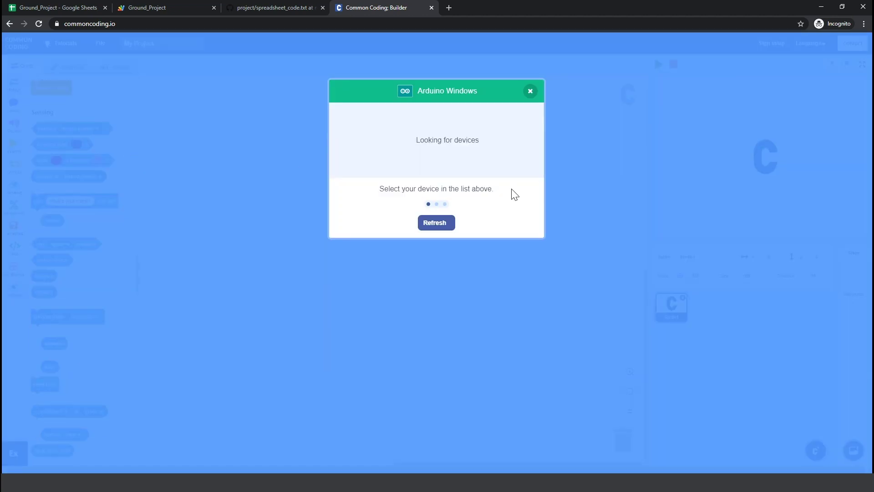
pyautogui.click(520, 120)
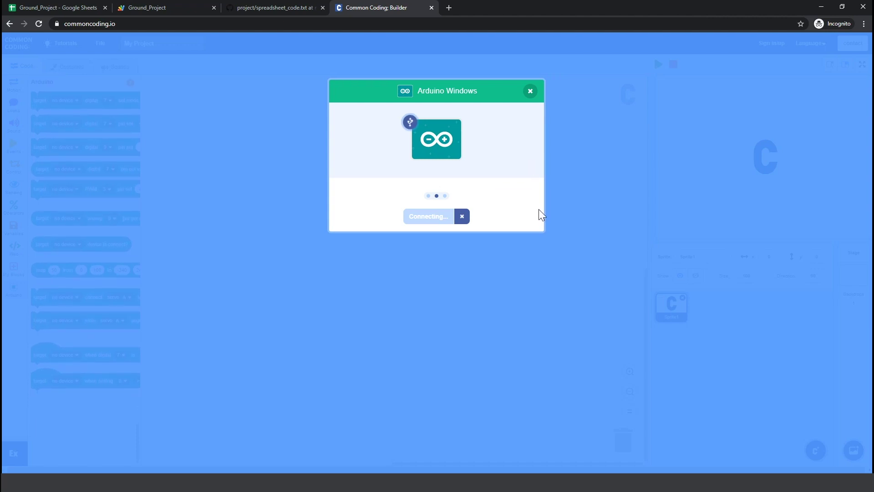
pyautogui.click(519, 223)
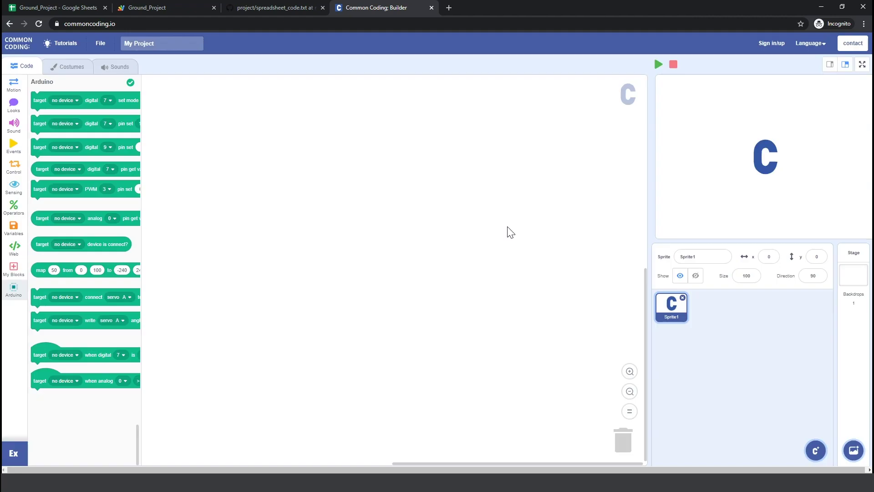
# Start a green-flag script, create the Ground variable, and set Ground to 0
pyautogui.click(14, 148)
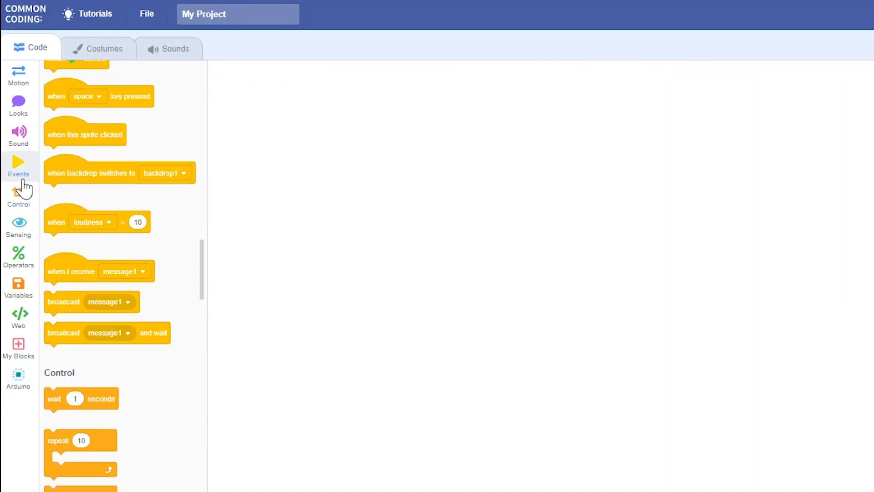
pyautogui.moveTo(94, 104); pyautogui.dragTo(308, 188)
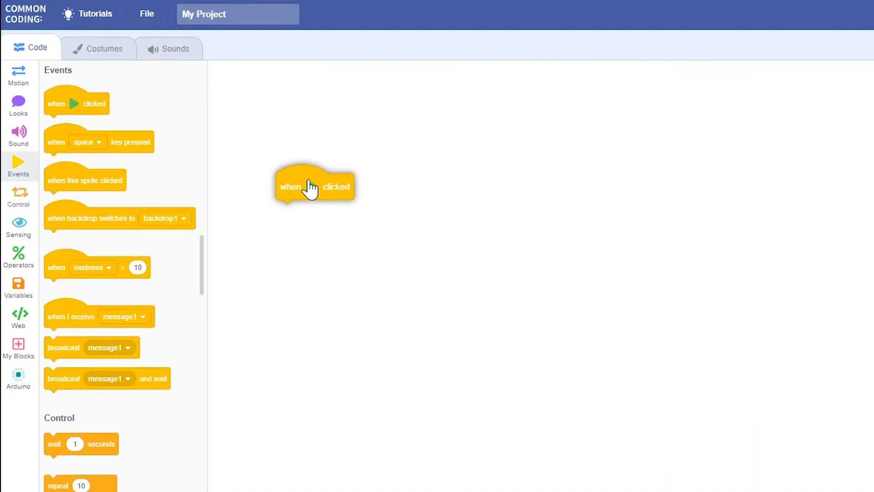
pyautogui.click(18, 287)
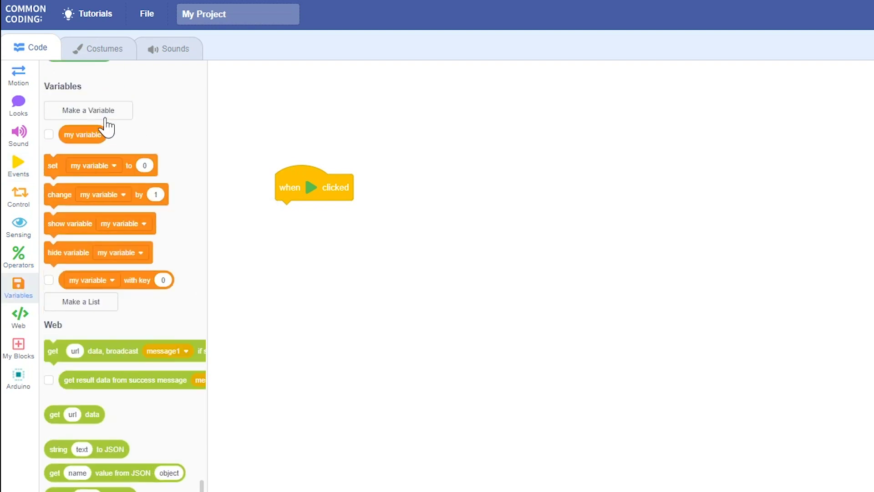
pyautogui.click(110, 95)
pyautogui.write('Ground')
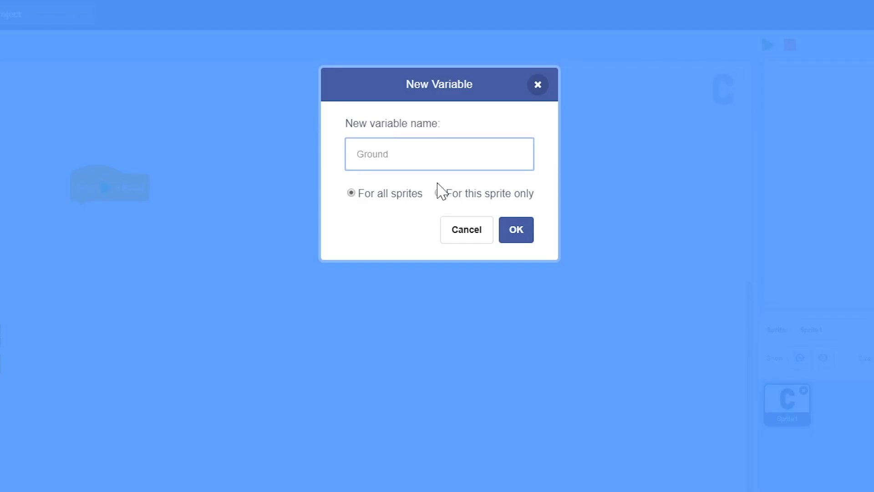
pyautogui.click(513, 229)
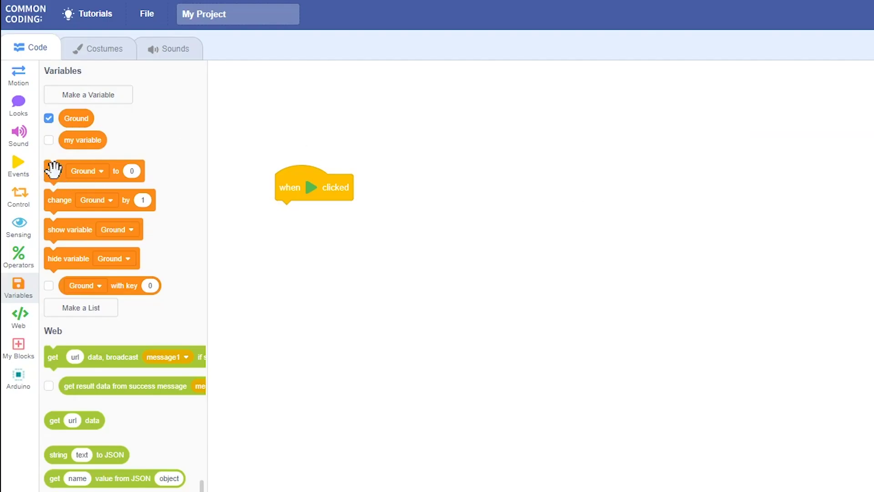
pyautogui.moveTo(52, 171); pyautogui.dragTo(273, 218)
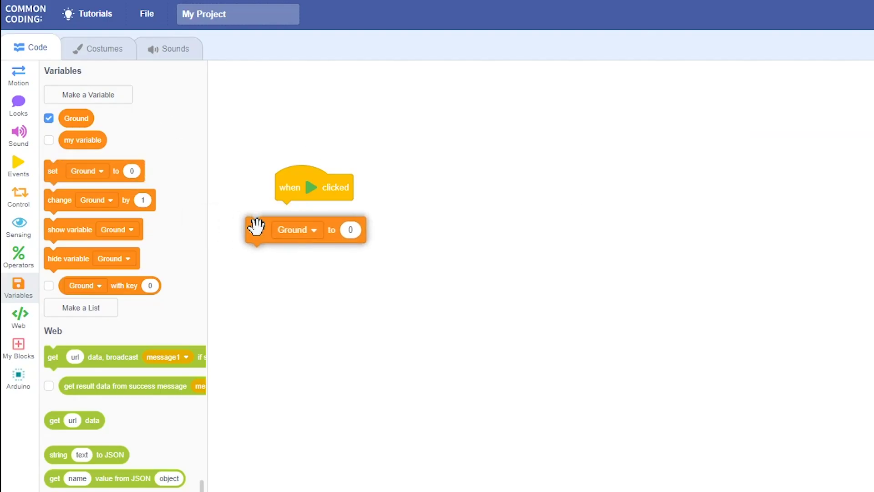
# Add a forever loop containing another set Ground block, plus an analog pin reading block
pyautogui.click(20, 200)
pyautogui.moveTo(86, 207); pyautogui.dragTo(306, 242)
pyautogui.click(6, 288)
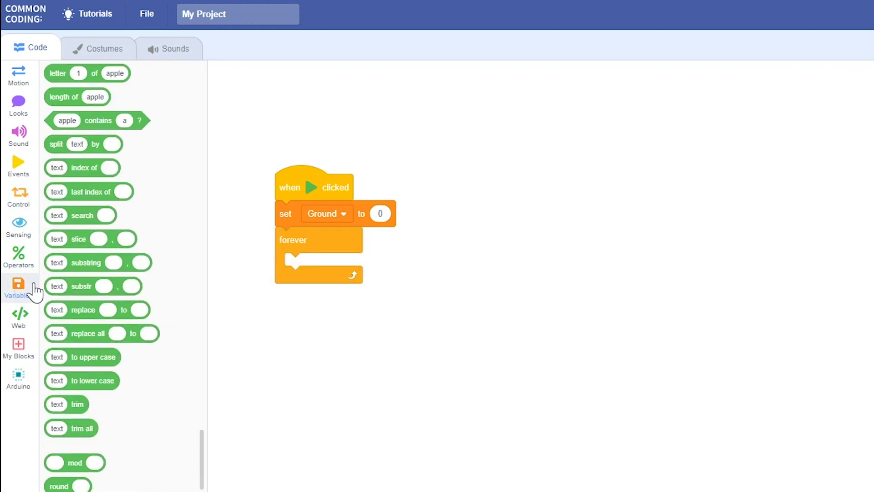
pyautogui.moveTo(53, 172); pyautogui.dragTo(290, 265)
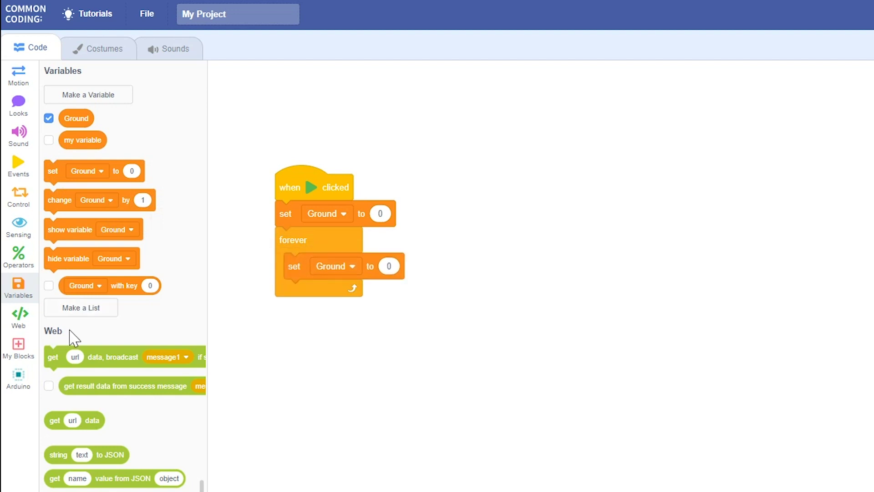
pyautogui.click(19, 379)
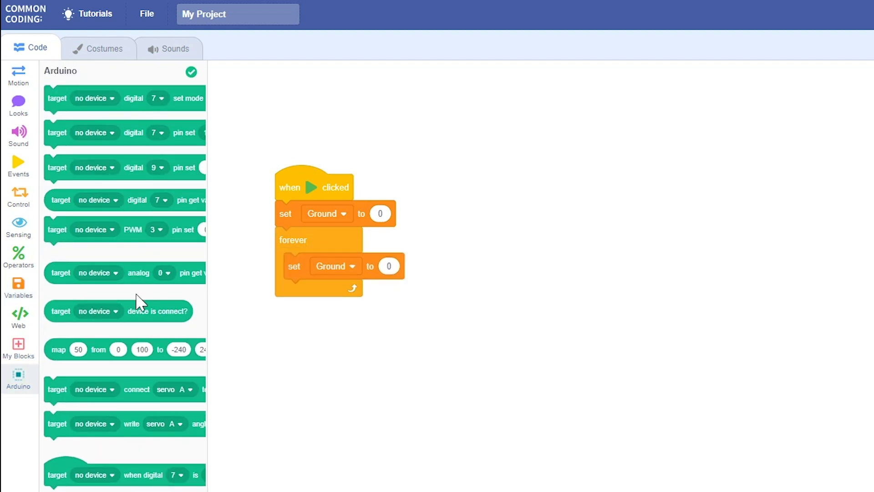
pyautogui.moveTo(148, 272); pyautogui.dragTo(510, 263)
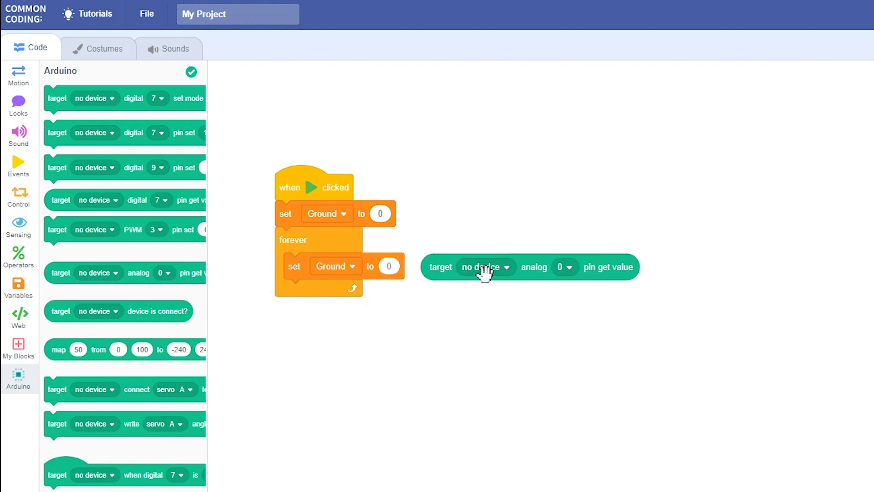
# Make the loop set Ground to the COM3 analog 0 pin reading
pyautogui.click(482, 267)
pyautogui.click(500, 319)
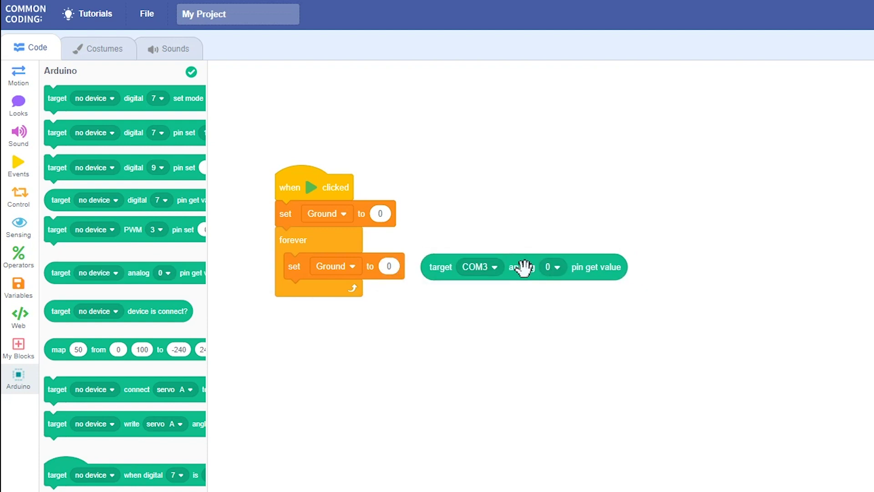
pyautogui.moveTo(522, 267); pyautogui.dragTo(485, 273)
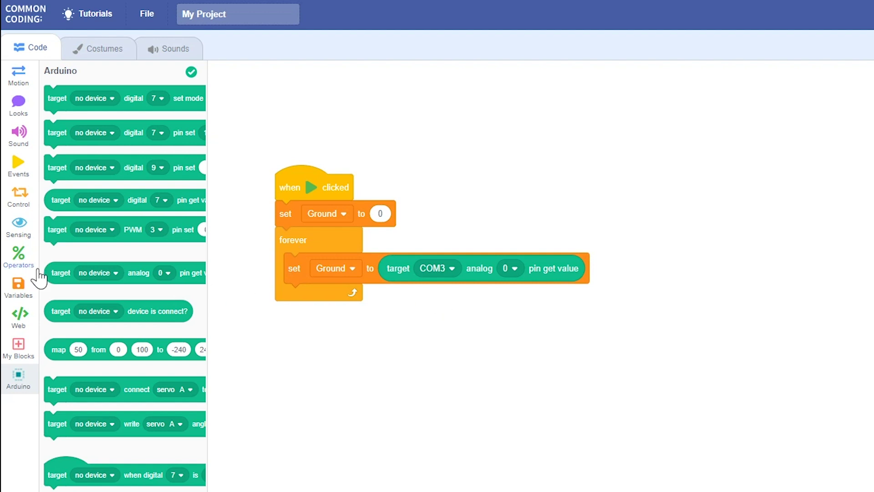
# Add a get url data block to the loop that broadcasts a new ok message on success
pyautogui.click(20, 317)
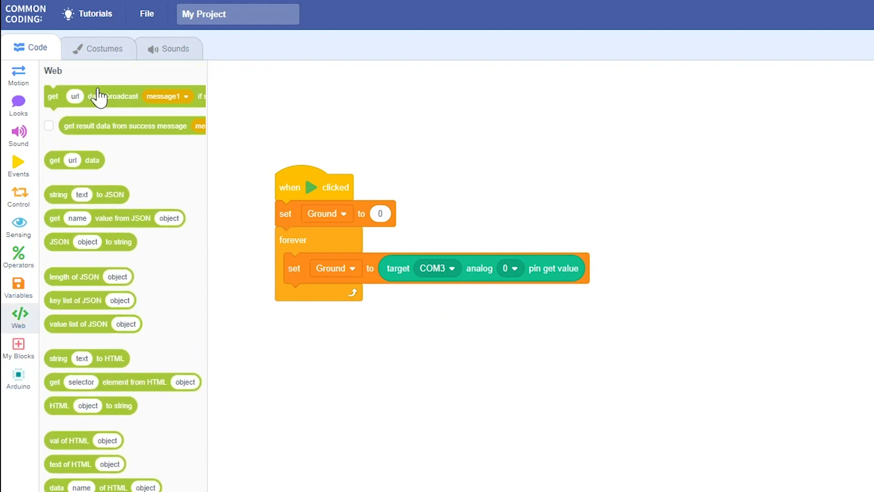
pyautogui.moveTo(75, 96); pyautogui.dragTo(321, 298)
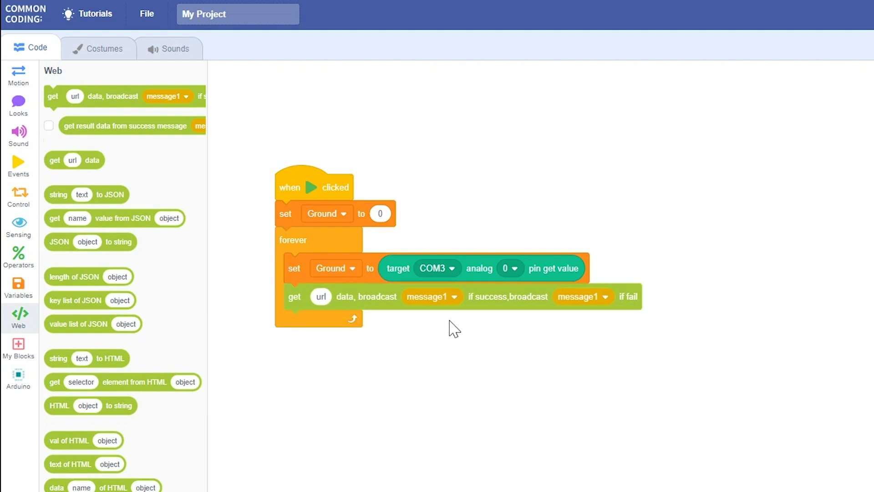
pyautogui.click(443, 301)
pyautogui.click(445, 333)
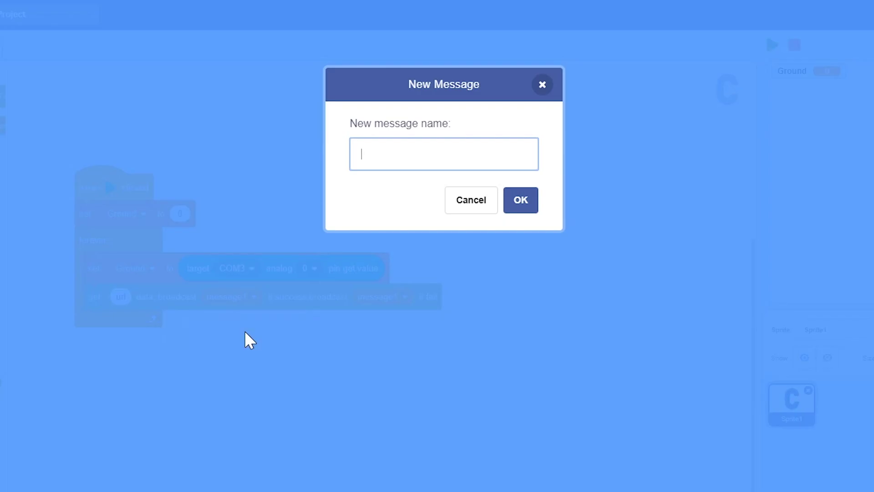
pyautogui.click(412, 160)
pyautogui.press('Return')
# Create a new error message for the get url block's failure case
pyautogui.click(570, 298)
pyautogui.click(581, 334)
pyautogui.write('er')
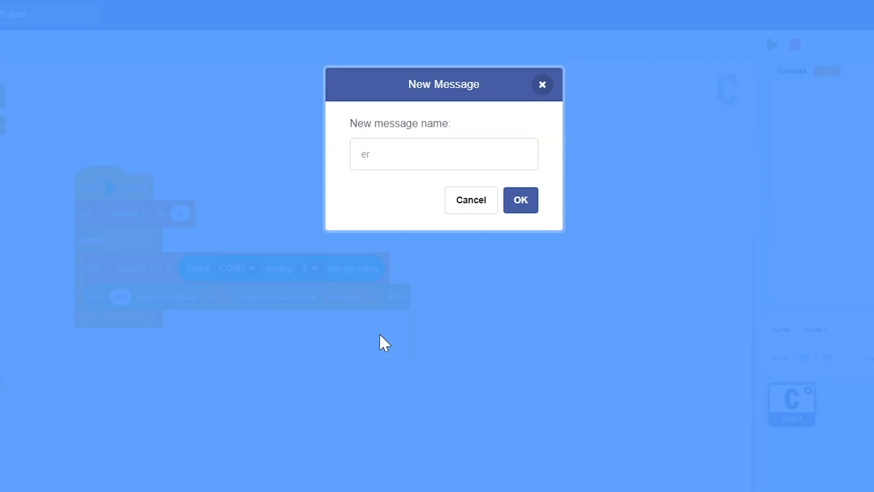
pyautogui.doubleClick(441, 164)
pyautogui.write('e')
pyautogui.write('ro')
pyautogui.press('Return')
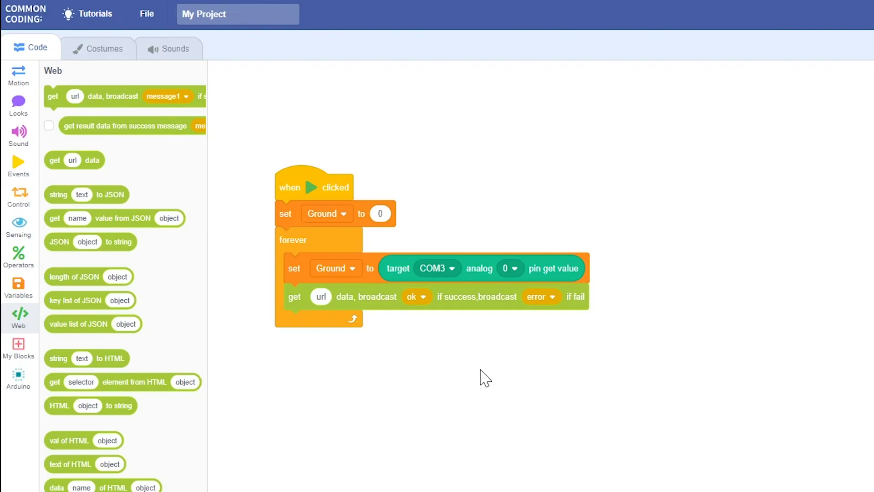
pyautogui.click(37, 269)
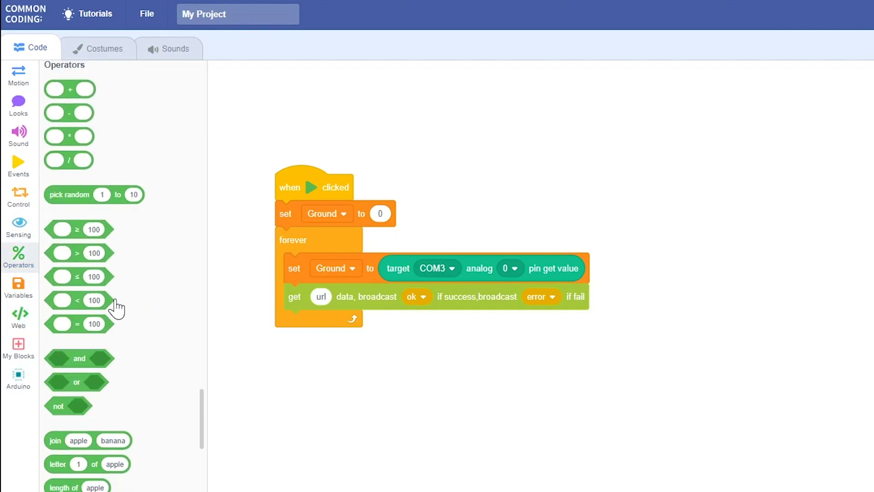
# Place a join block on the canvas and test its output
pyautogui.moveTo(77, 438); pyautogui.dragTo(317, 375)
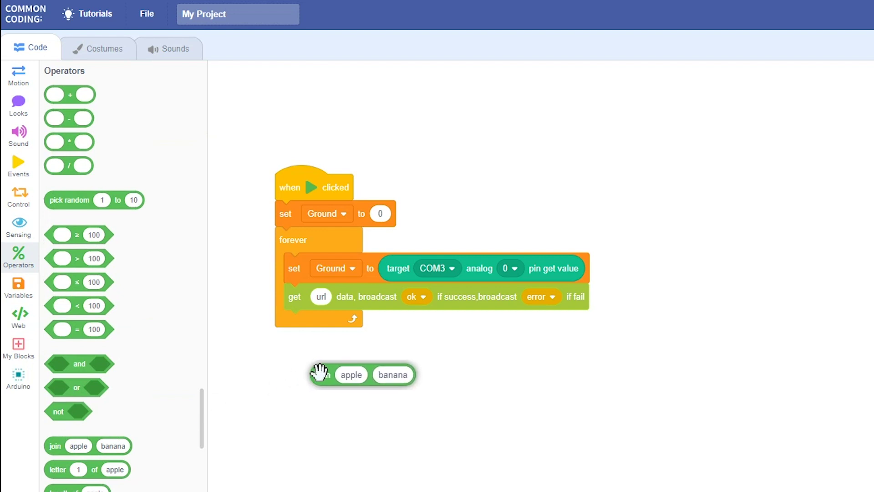
pyautogui.click(325, 232)
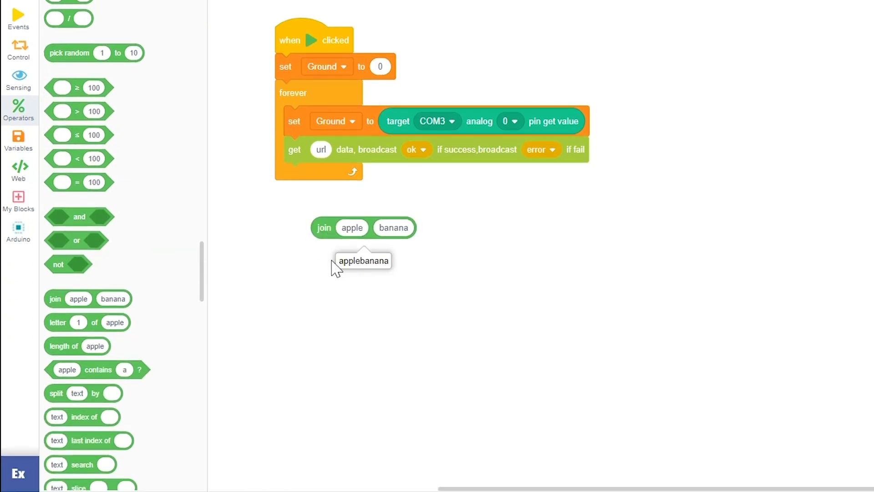
pyautogui.click(424, 265)
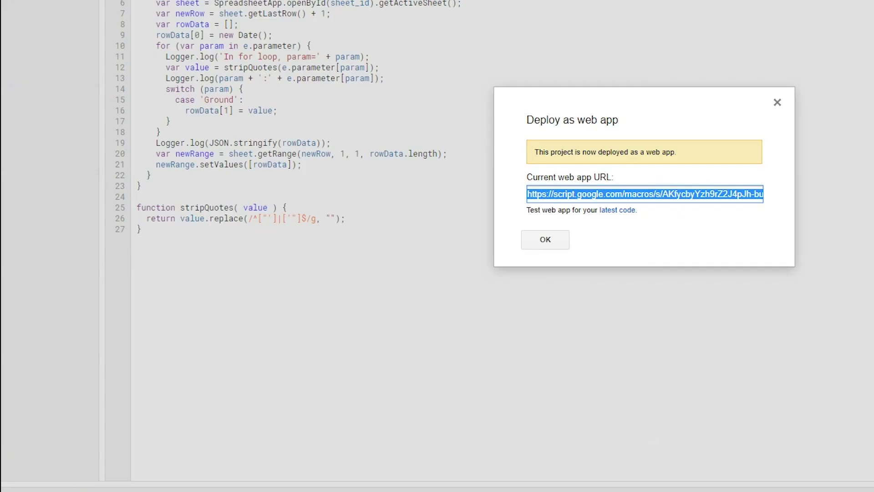
# Fill the join's first slot with the web app URL followed by ?Ground=
pyautogui.rightClick(616, 193)
pyautogui.click(642, 204)
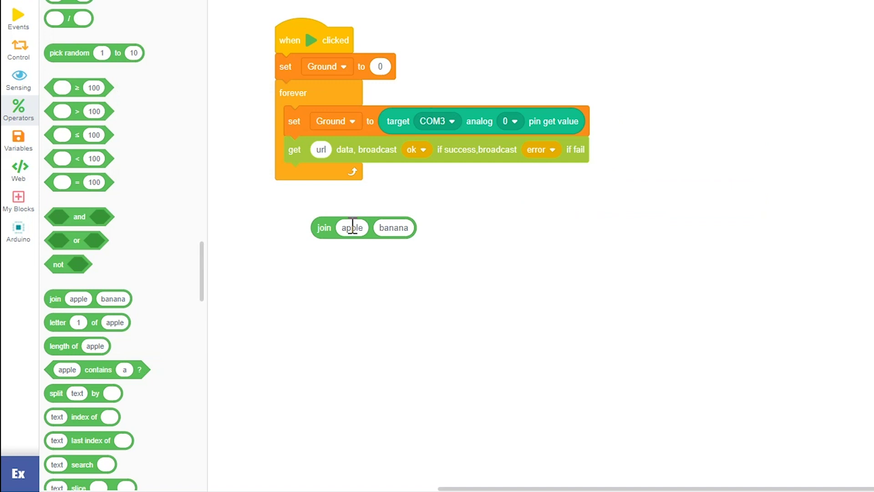
pyautogui.click(353, 227)
pyautogui.rightClick(352, 227)
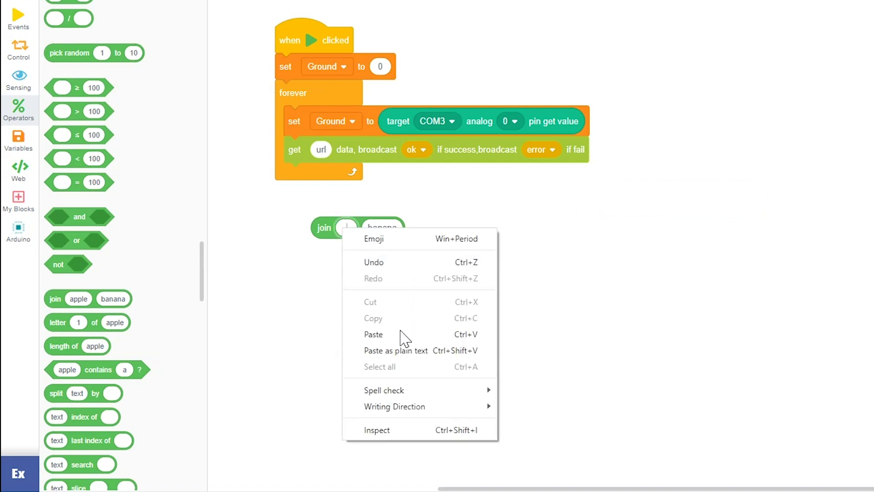
pyautogui.click(403, 333)
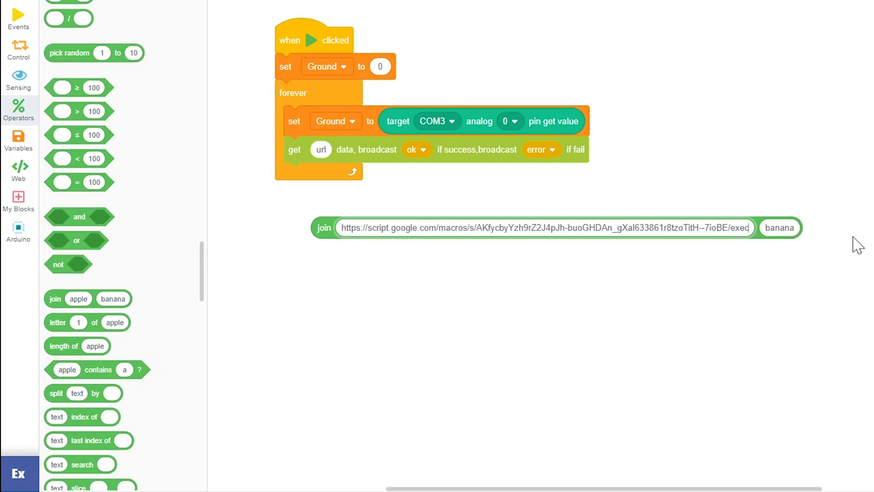
pyautogui.write('?')
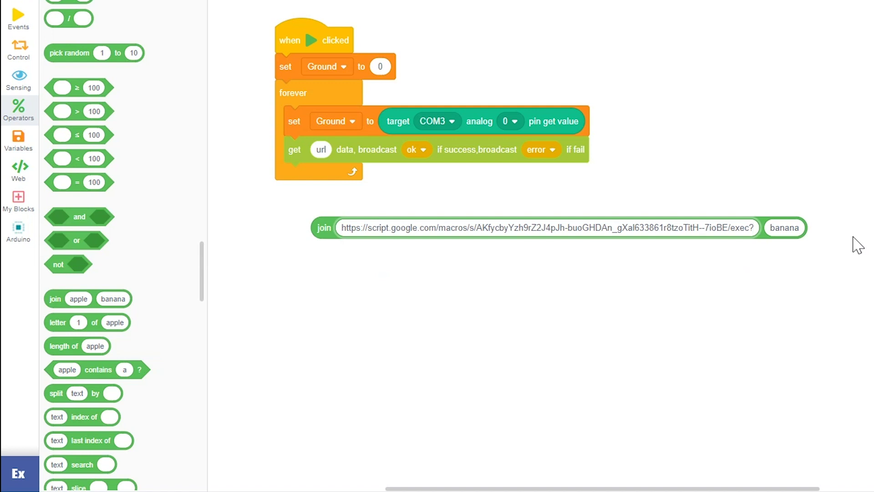
pyautogui.write('Ground=')
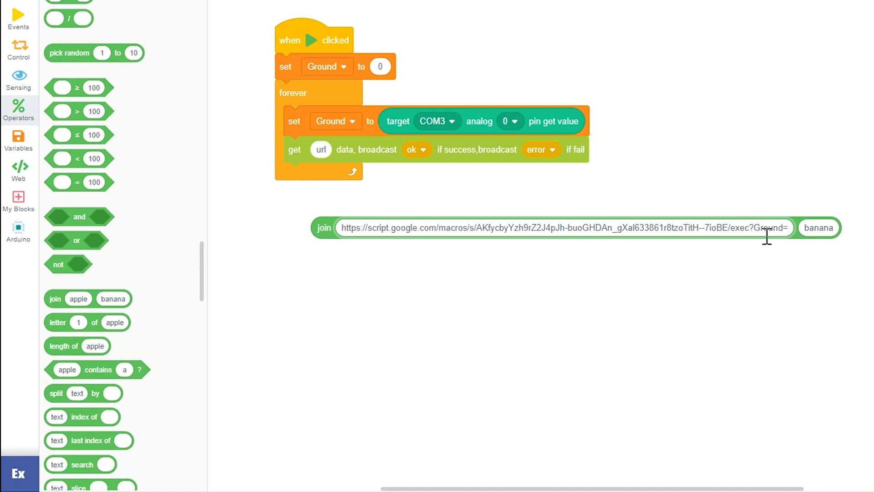
pyautogui.moveTo(749, 228); pyautogui.dragTo(791, 231)
pyautogui.click(18, 139)
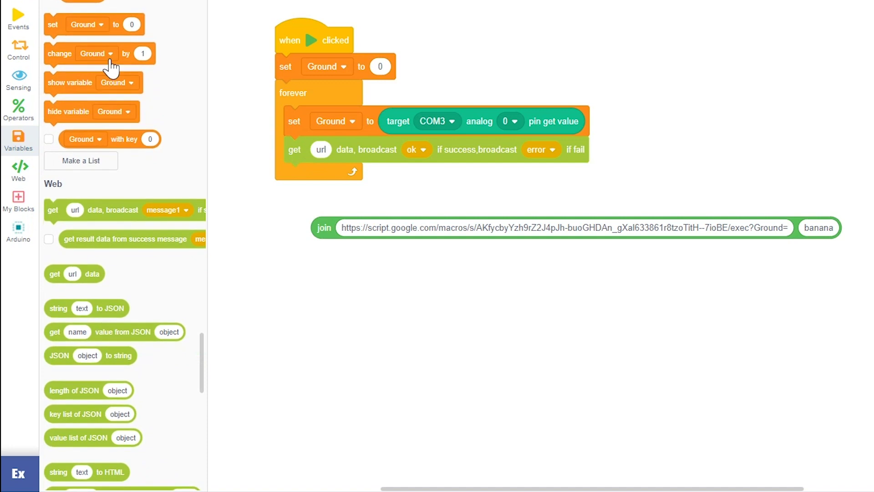
# Put Ground in the join's second slot and plug the join into the get url slot
pyautogui.moveTo(731, 162); pyautogui.dragTo(820, 229)
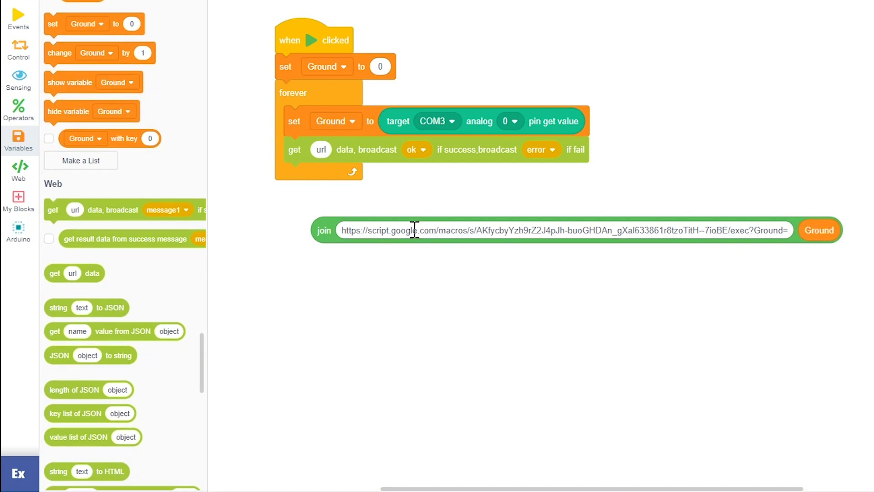
pyautogui.moveTo(324, 232); pyautogui.dragTo(324, 153)
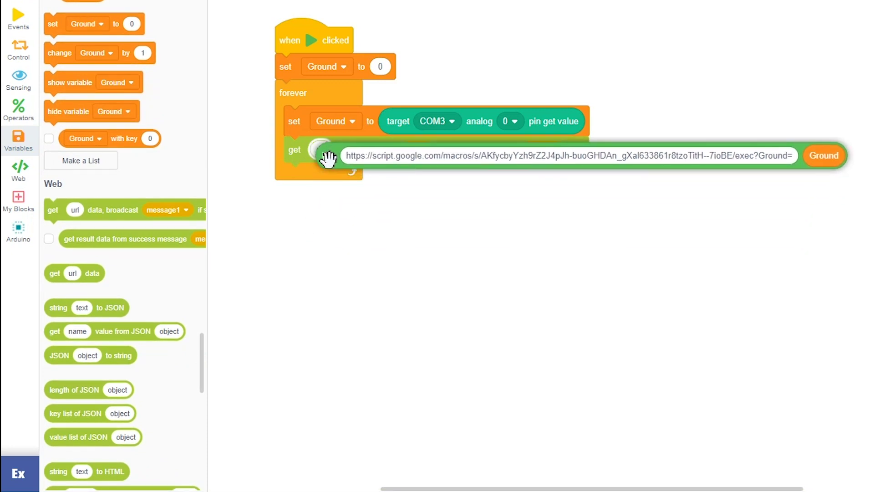
pyautogui.moveTo(302, 39); pyautogui.dragTo(275, 37)
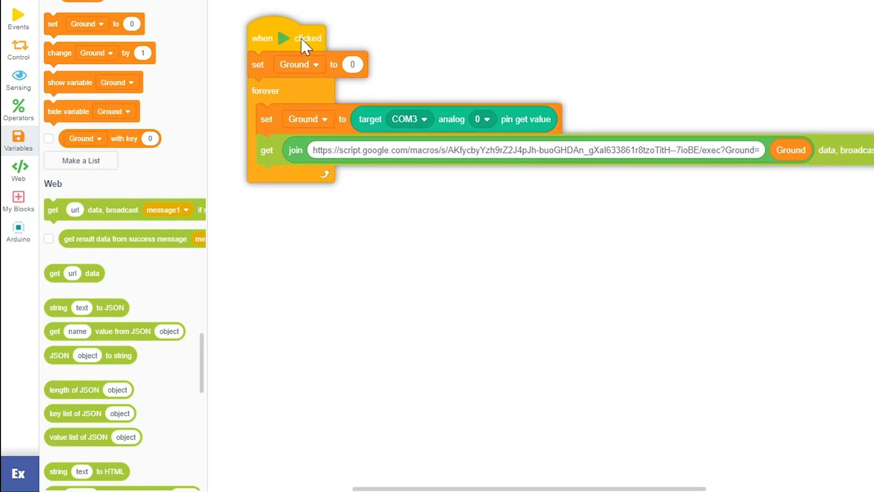
# Add a wait 2 seconds block after the request in the loop
pyautogui.click(19, 50)
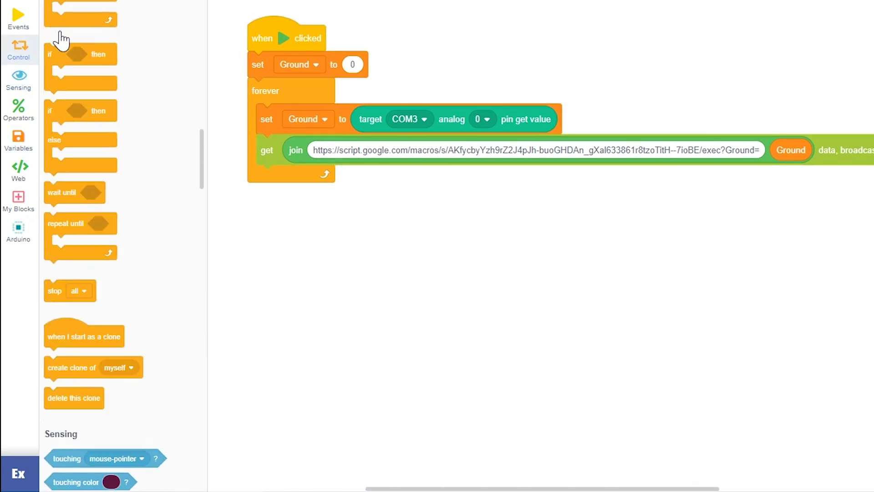
pyautogui.click(291, 178)
pyautogui.write('2')
pyautogui.click(397, 246)
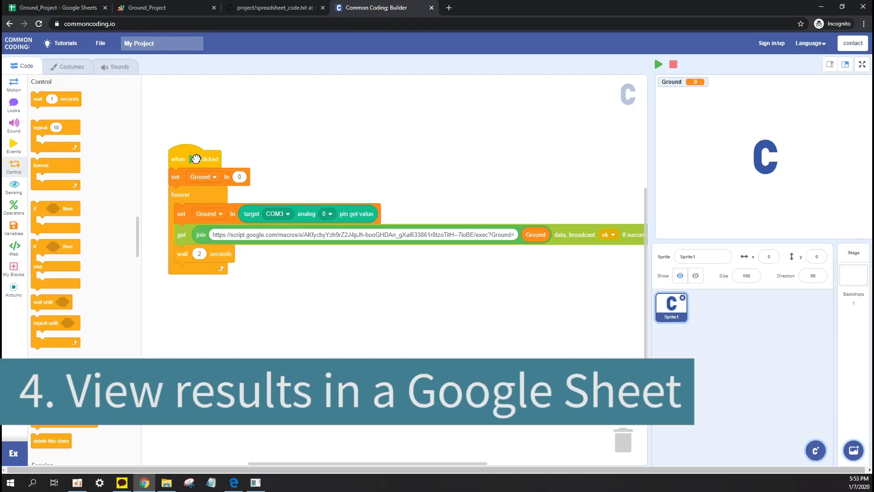
pyautogui.click(187, 153)
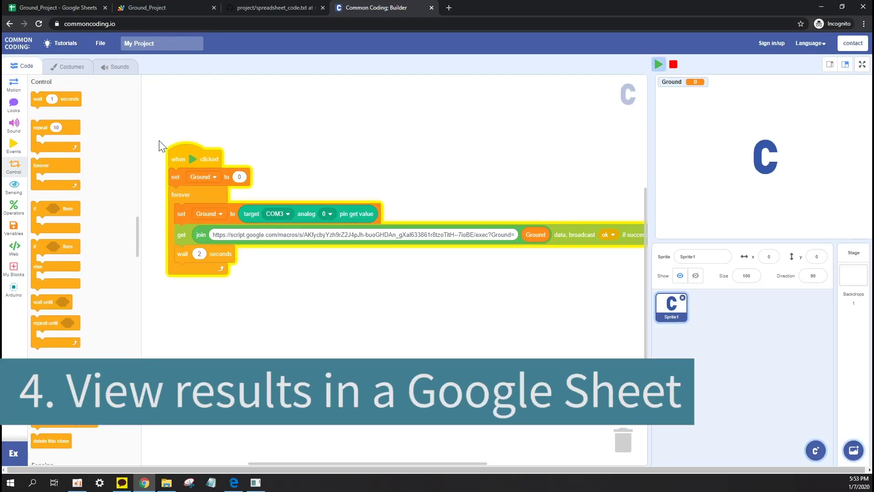
# Check the Ground_Project sheet filling with timestamped Ground readings like 350, 578 and 325
pyautogui.click(70, 7)
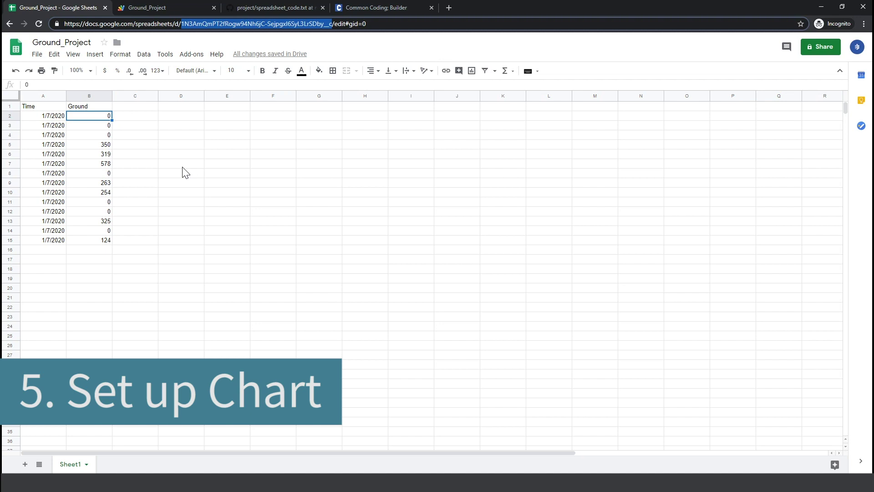
pyautogui.click(182, 125)
# Insert a new chart and move it up beside the data
pyautogui.click(96, 54)
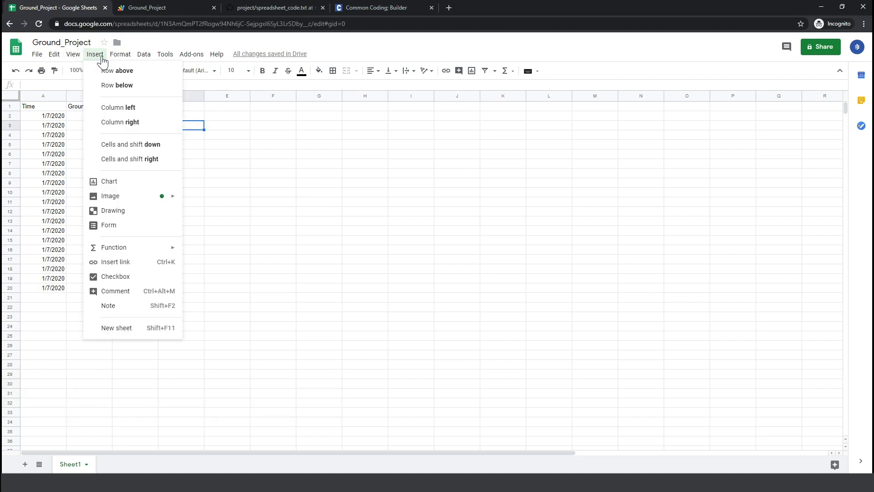
pyautogui.click(135, 181)
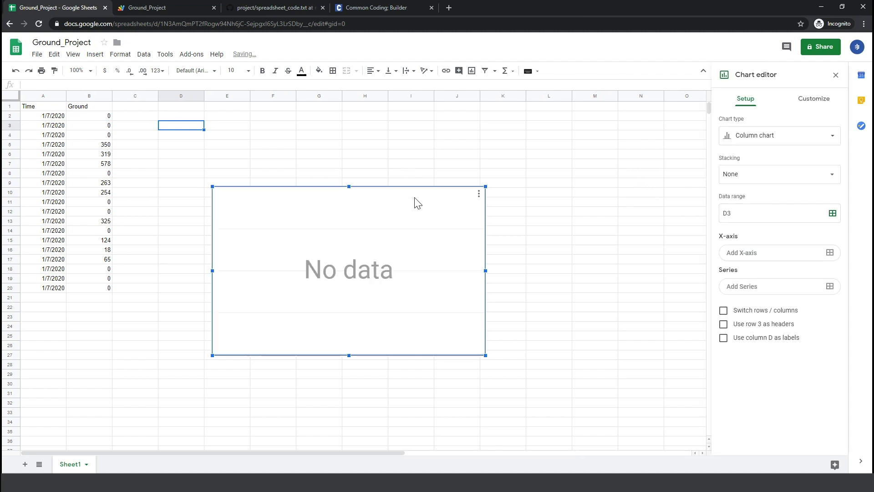
pyautogui.moveTo(359, 282); pyautogui.dragTo(294, 210)
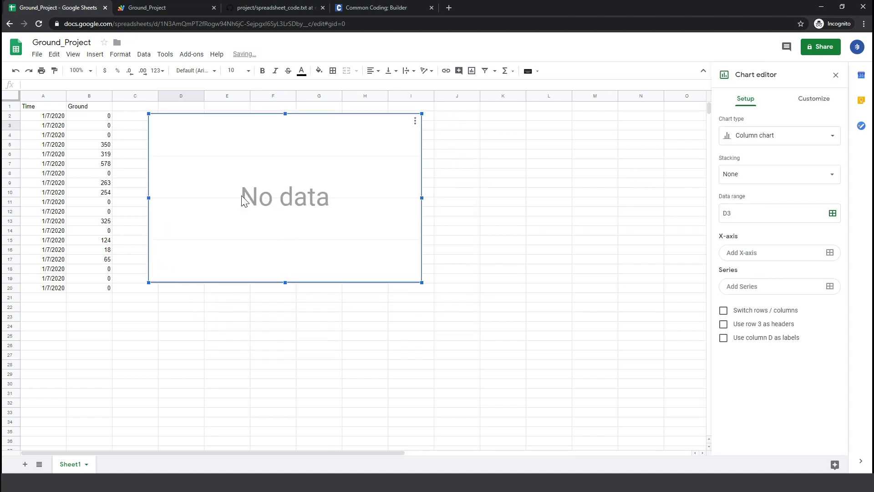
# Make it a smooth line chart using column B as the data range instead of D3
pyautogui.click(793, 139)
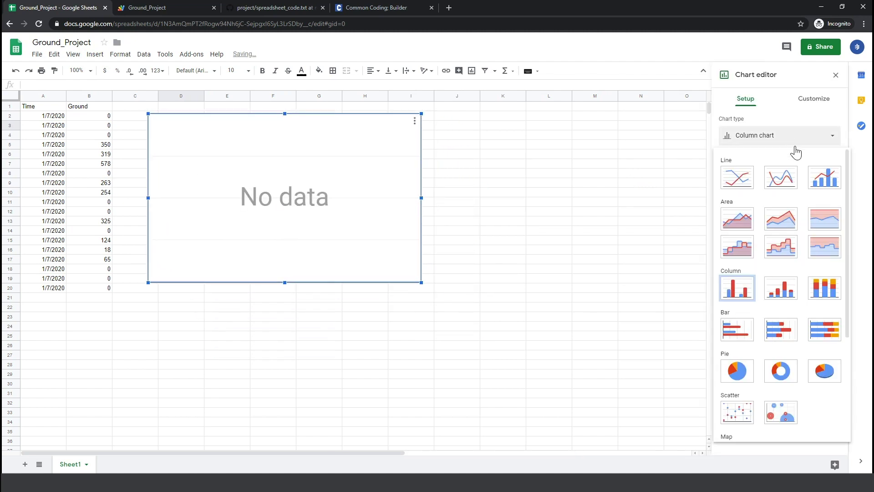
pyautogui.click(783, 182)
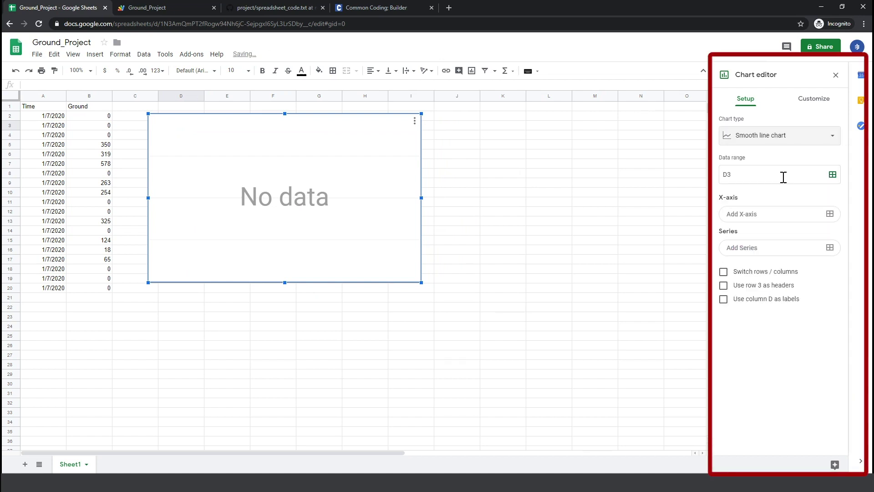
pyautogui.click(832, 174)
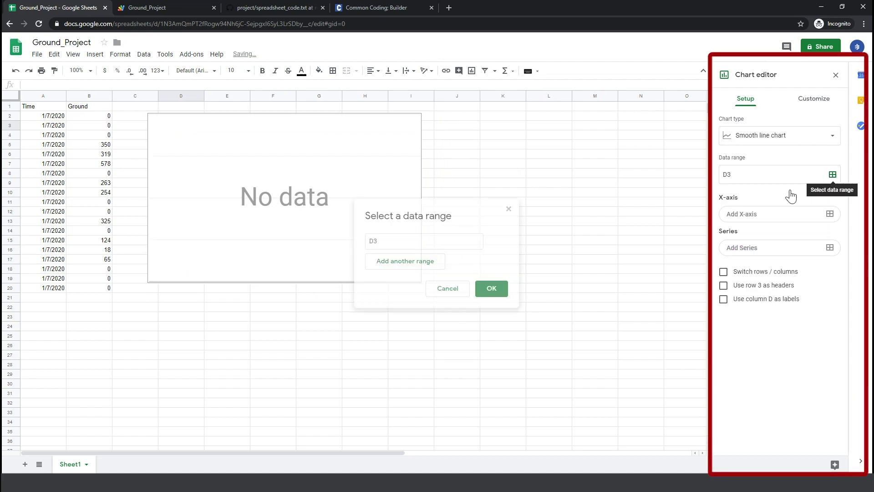
pyautogui.press('BackSpace')
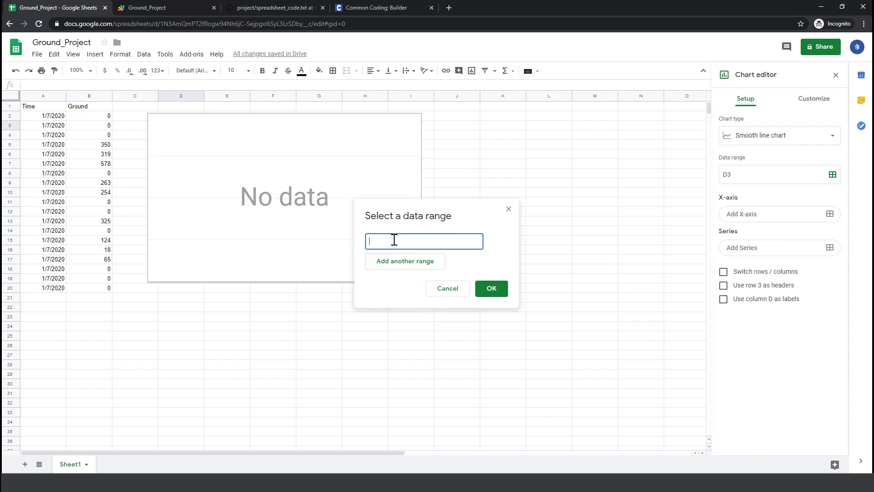
pyautogui.click(90, 96)
pyautogui.click(492, 288)
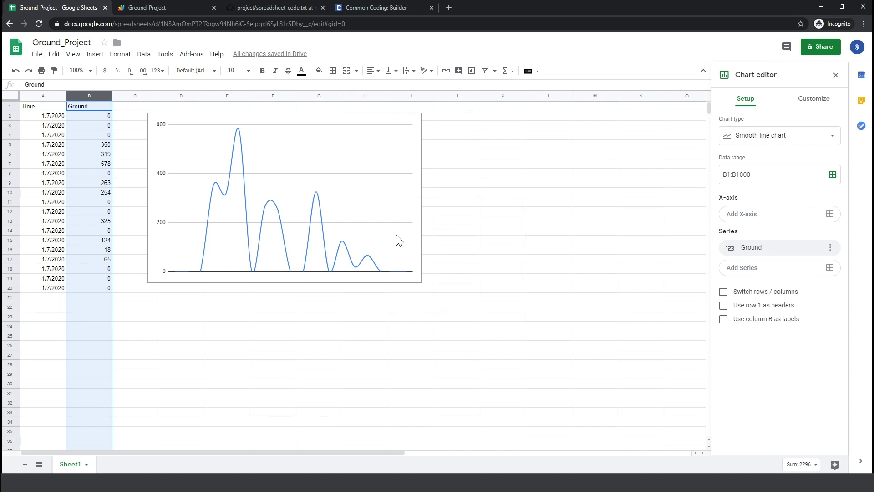
# Close the Chart editor and nudge the chart slightly left beside the data
pyautogui.click(453, 213)
pyautogui.click(326, 181)
pyautogui.moveTo(333, 165); pyautogui.dragTo(323, 165)
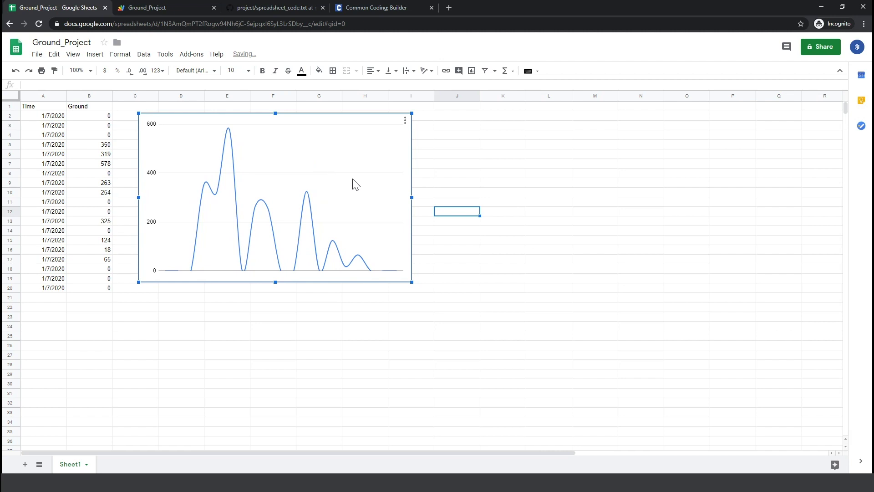
pyautogui.click(458, 234)
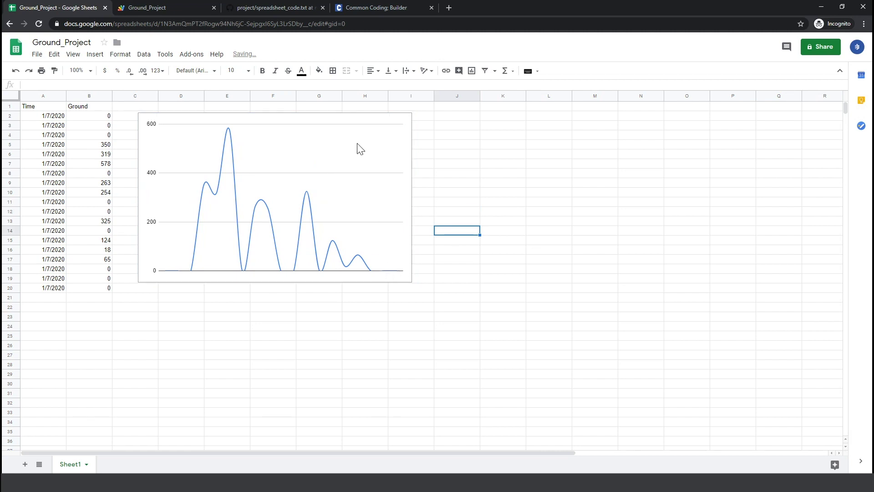
# Run the Common Coding script with the green flag, then return to the sheet to check new readings
pyautogui.click(365, 6)
pyautogui.click(193, 157)
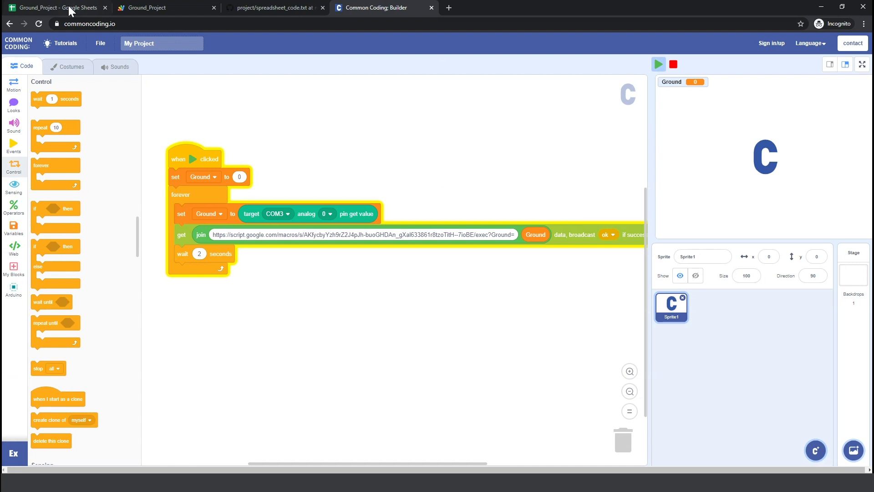
pyautogui.click(68, 5)
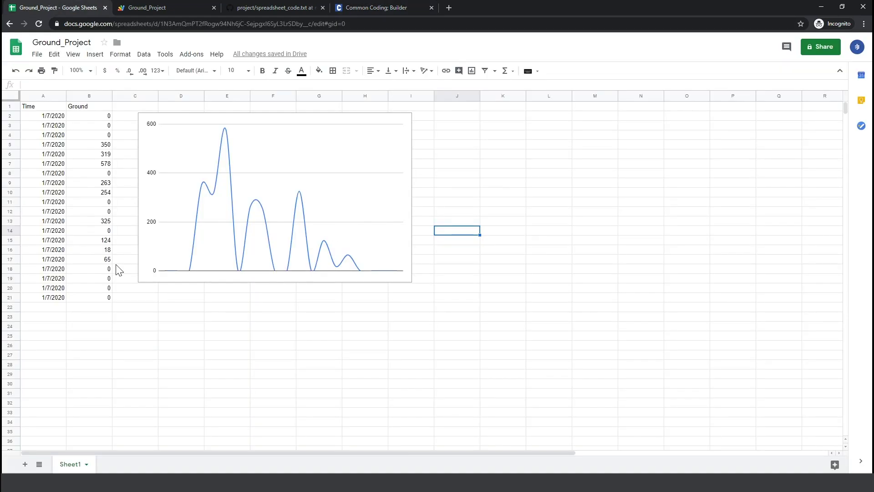